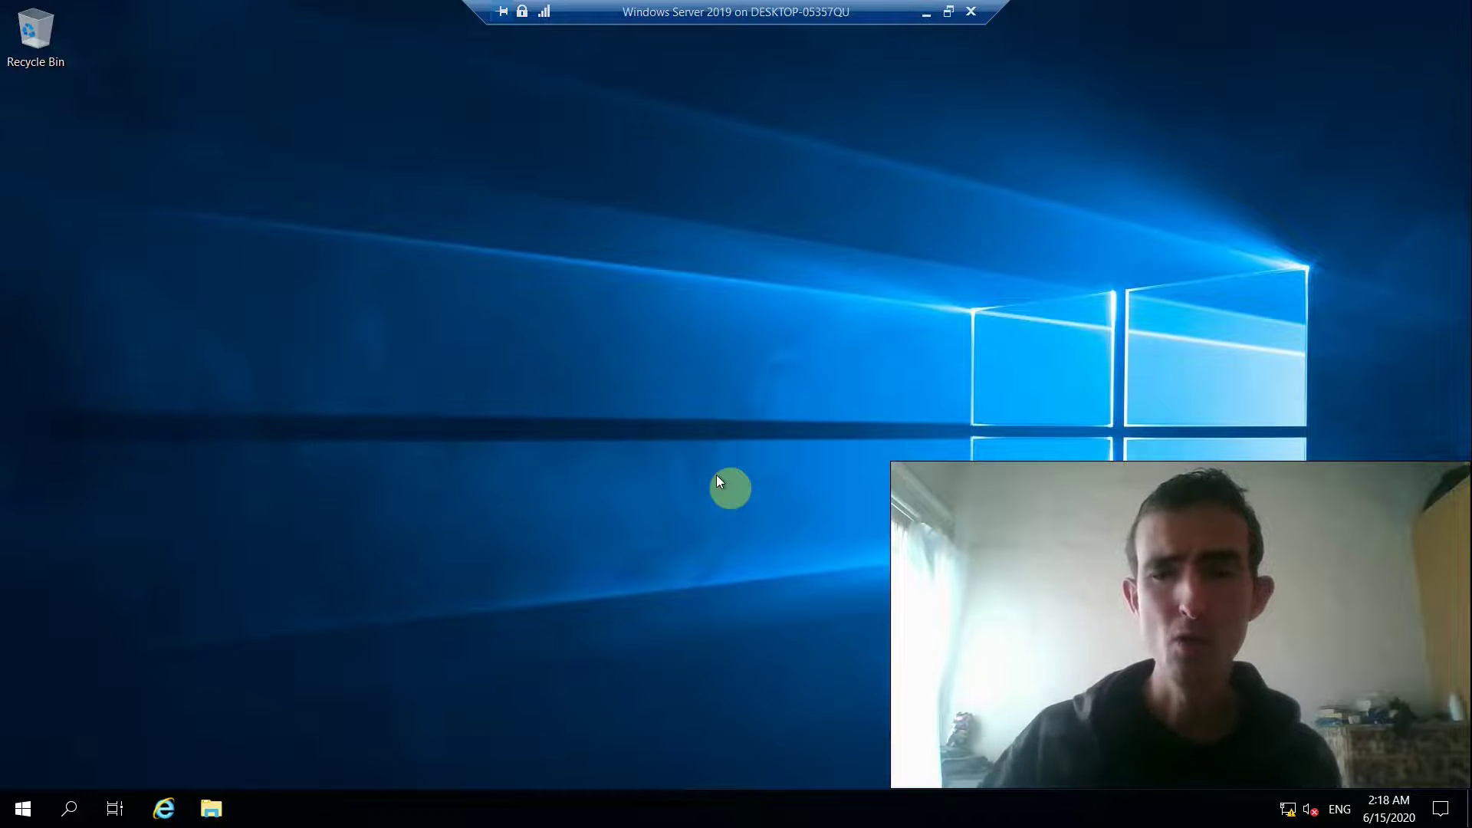
- Search 'remote' from the taskbar and launch Remote Desktop Connection
{"action": "left_click", "coordinate": [68, 807]}
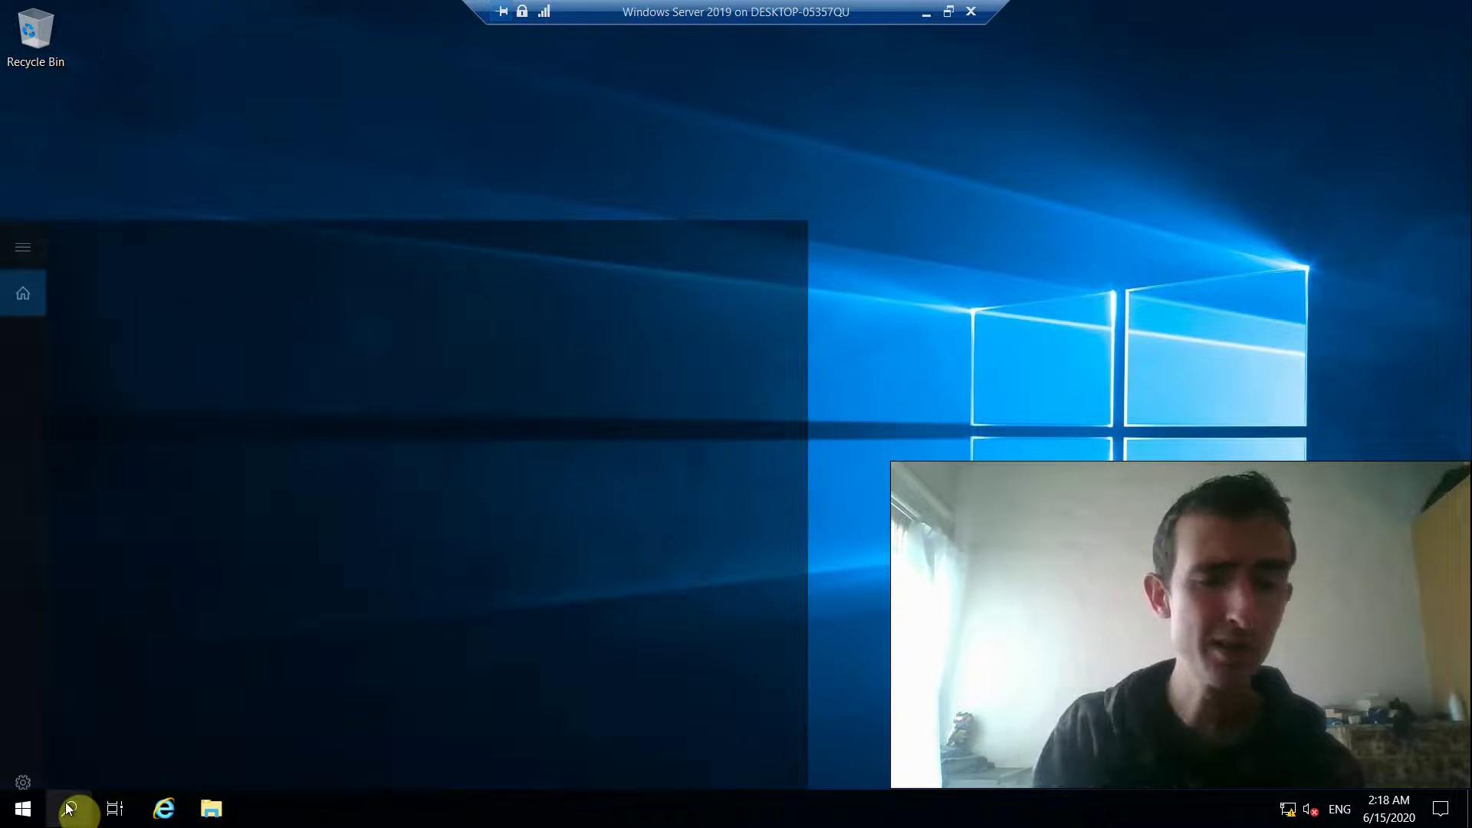
{"action": "type", "text": "re"}
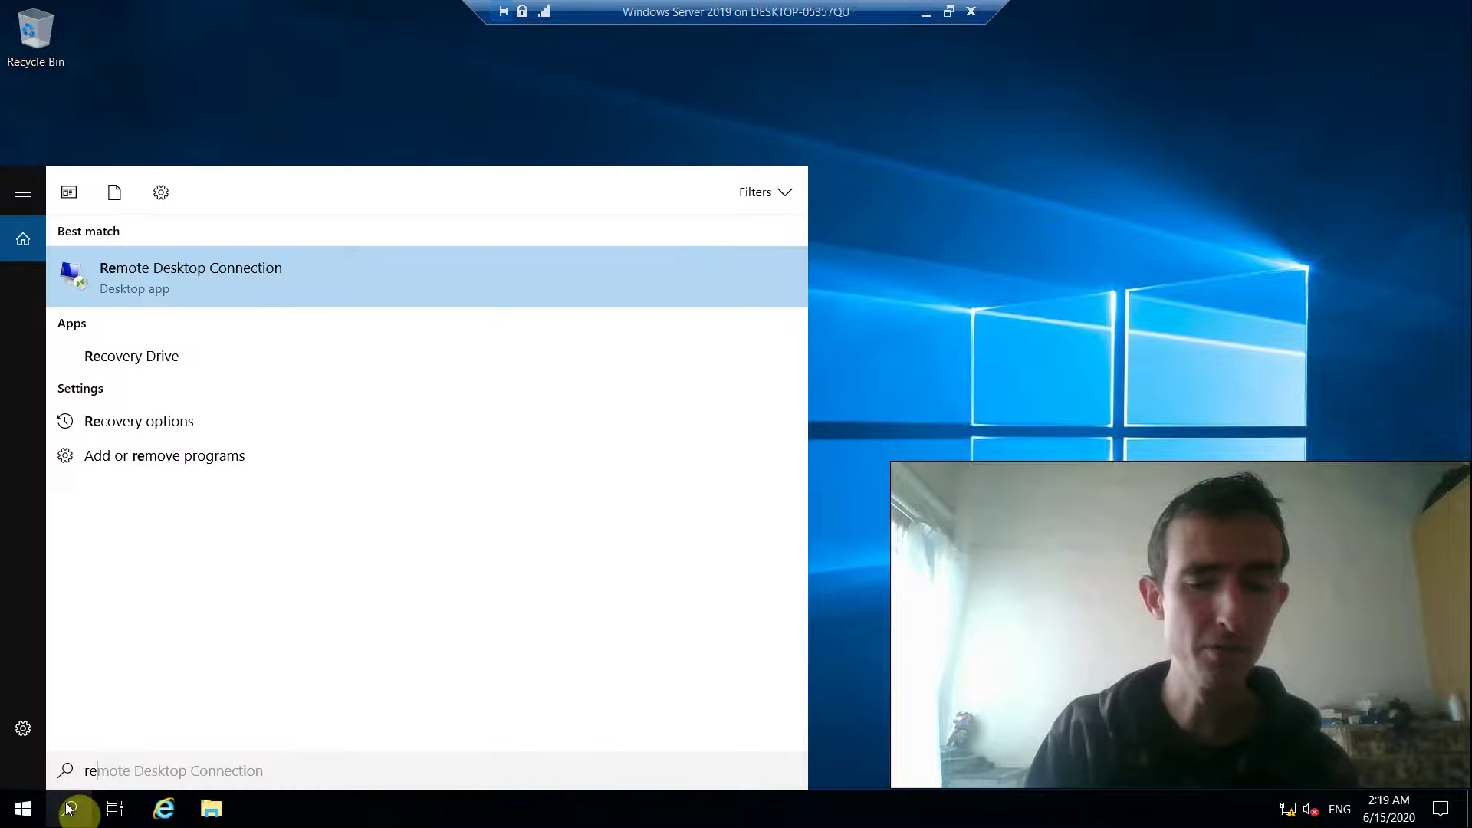
{"action": "type", "text": "mote"}
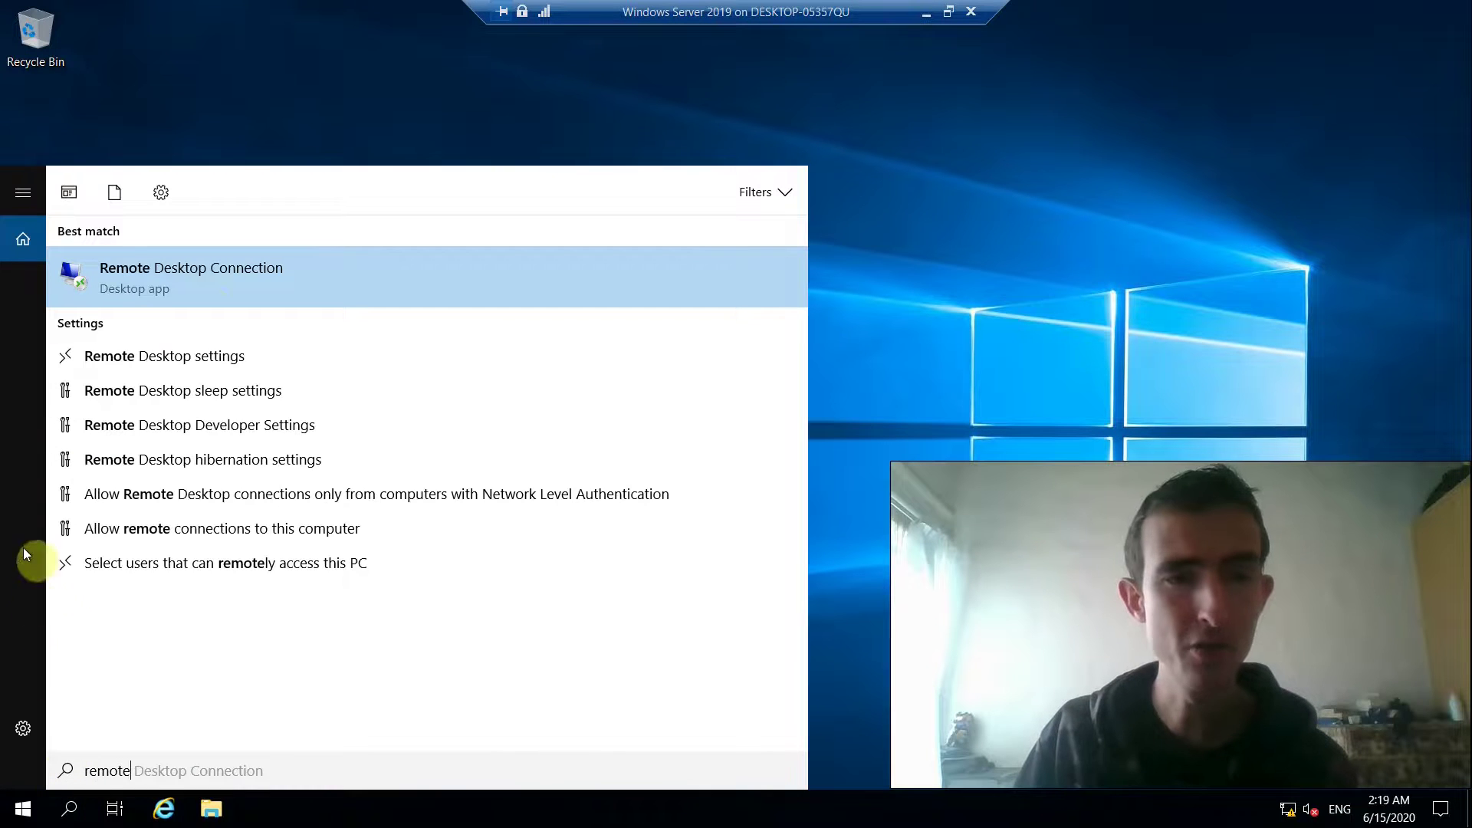
{"action": "left_click", "coordinate": [204, 287]}
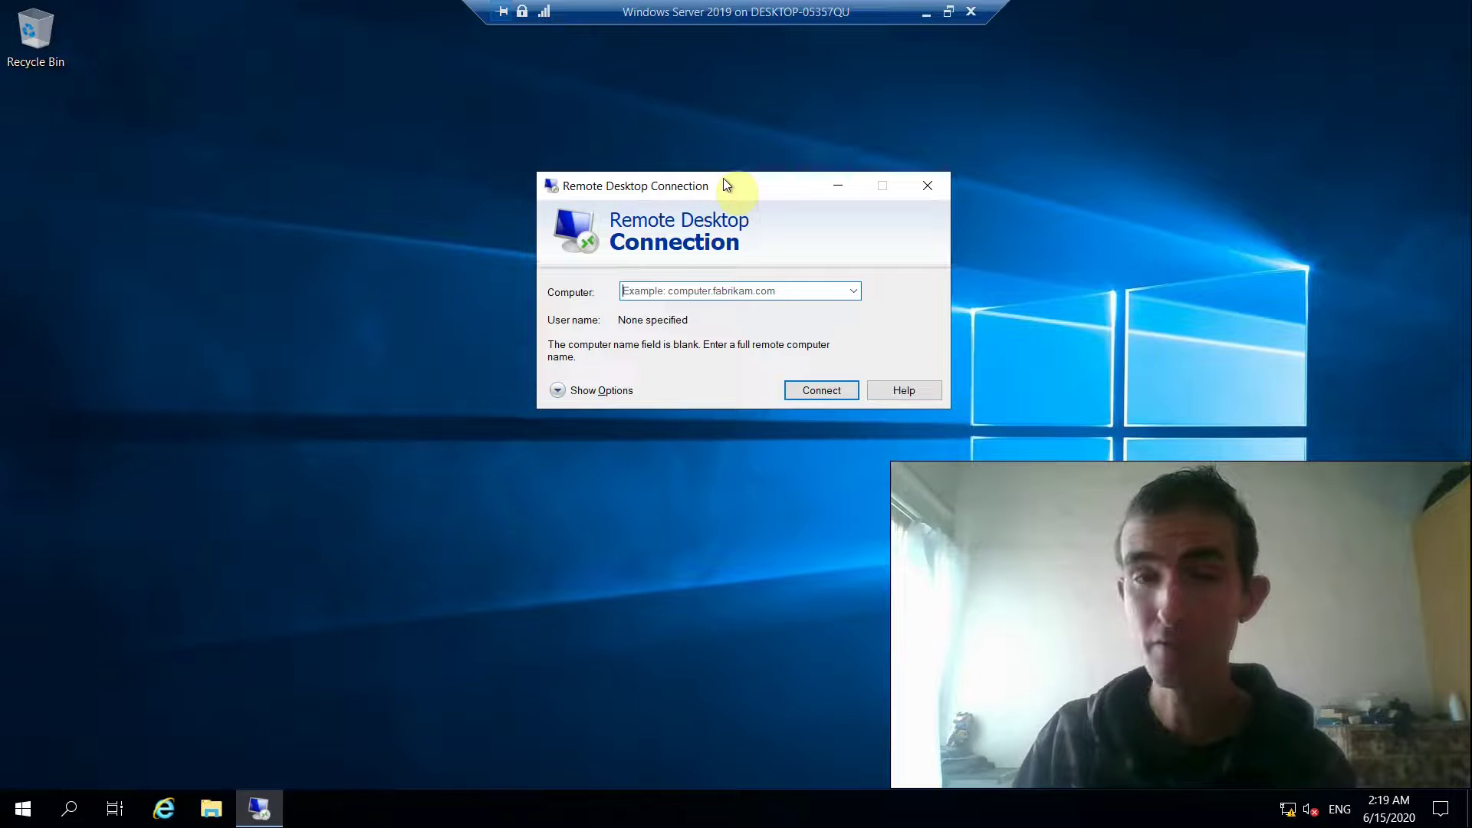
{"action": "left_click_drag", "start_coordinate": [724, 178], "coordinate": [741, 218]}
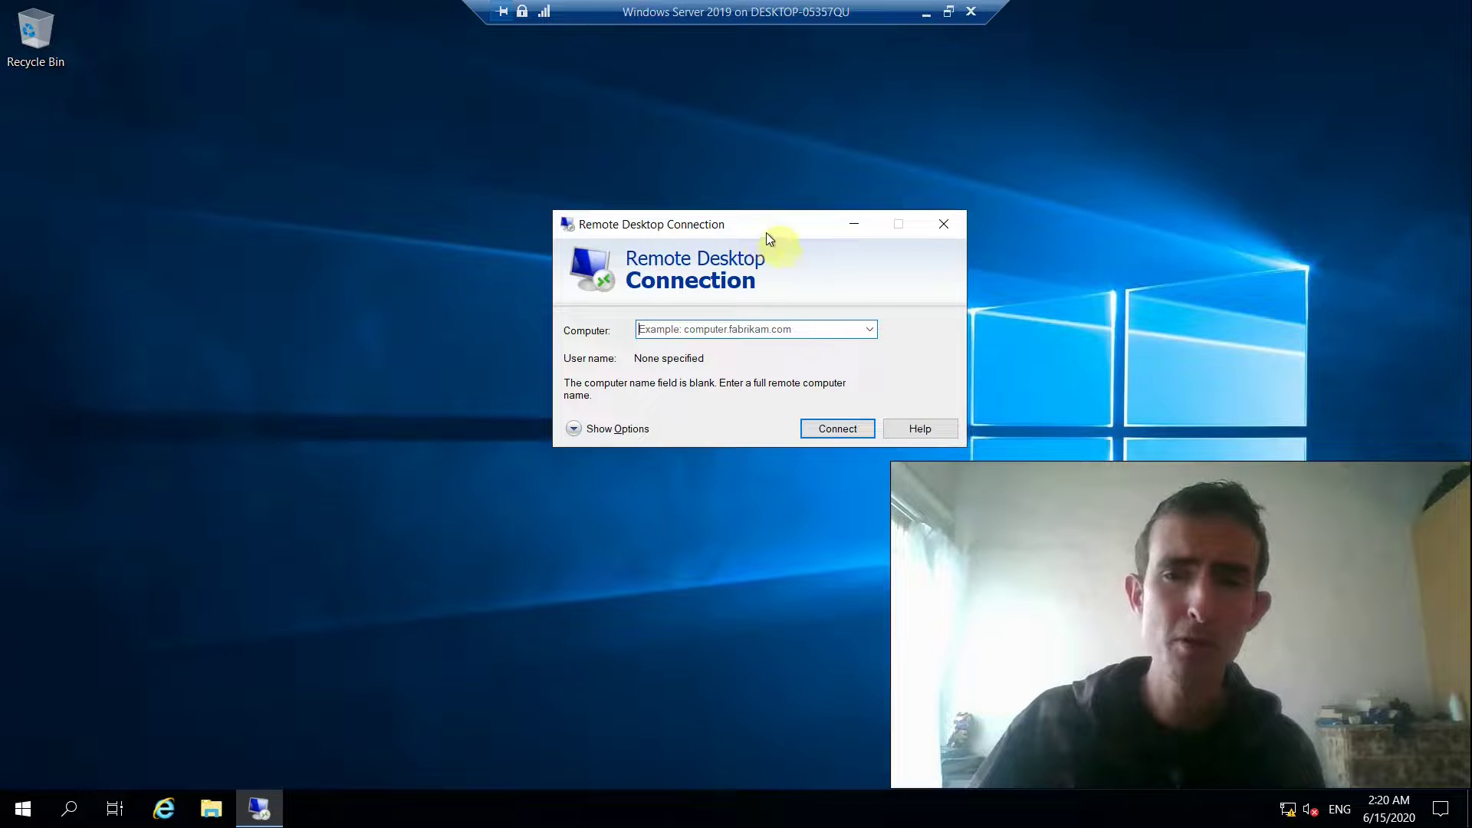
{"action": "left_click_drag", "start_coordinate": [768, 228], "coordinate": [749, 233]}
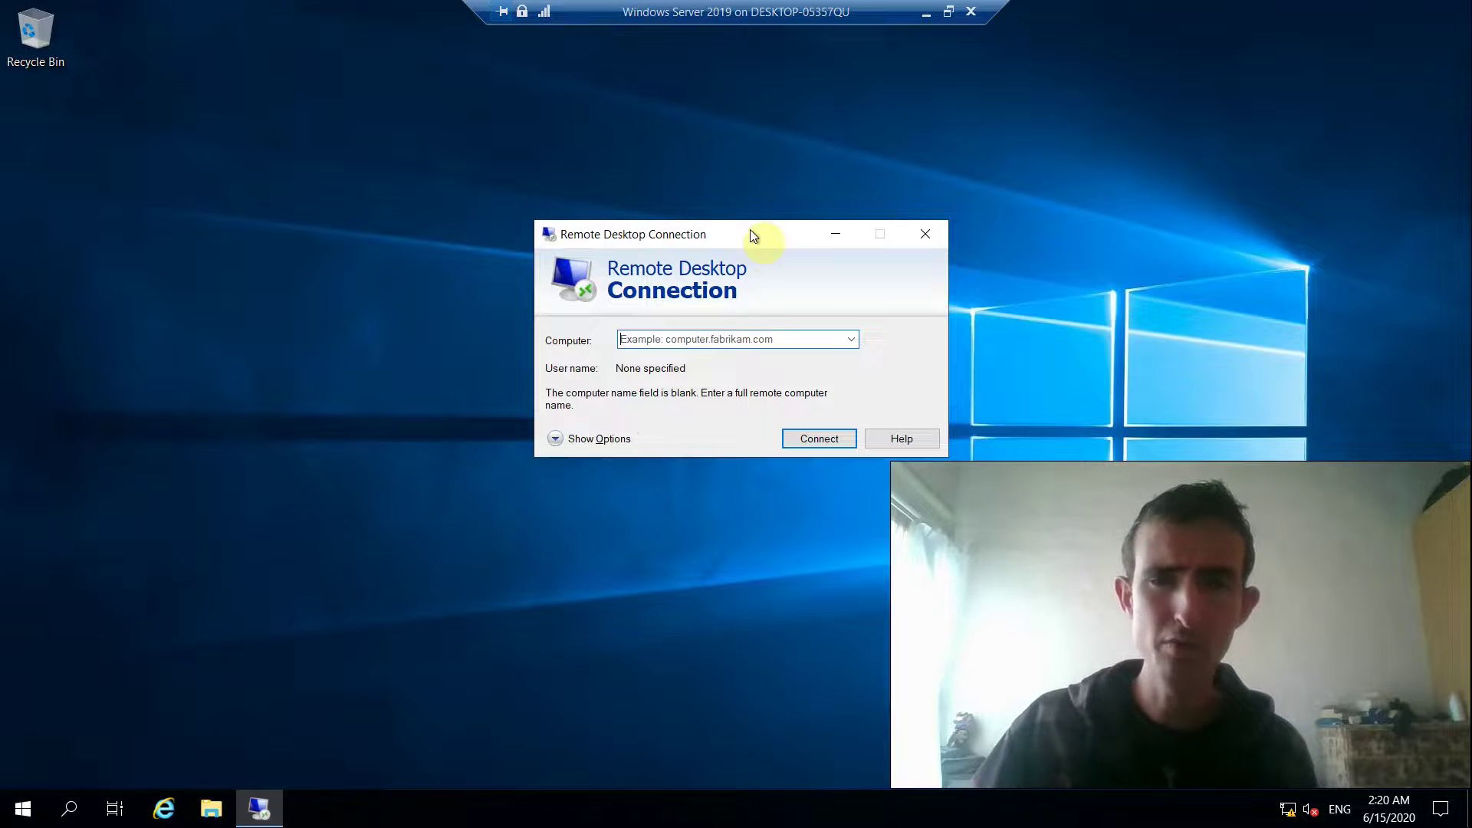
{"action": "left_click", "coordinate": [692, 338]}
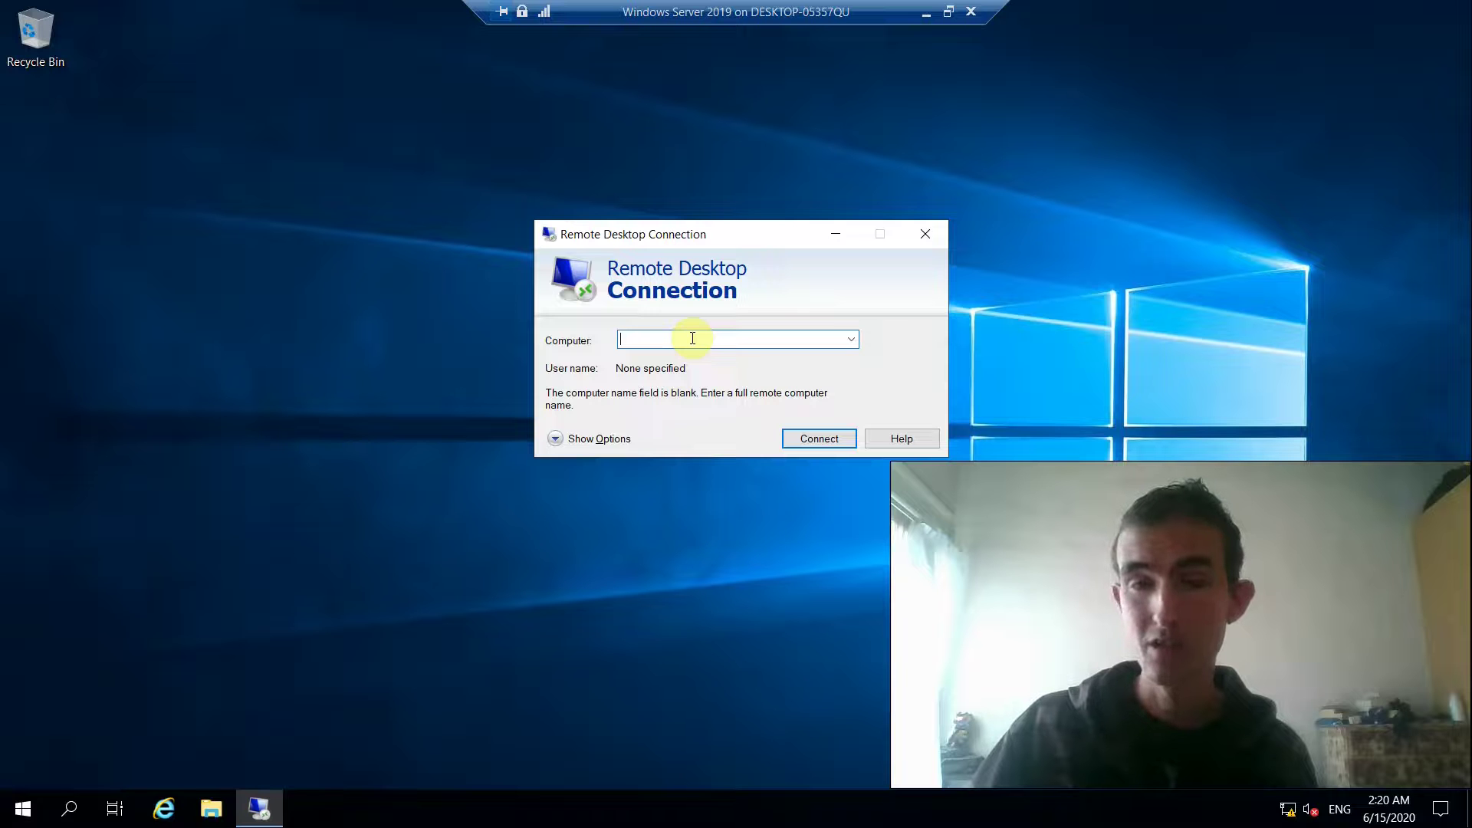
- Enter 192.168.0.5 as the computer, then overwrite it with the name BunringIceTech
{"action": "type", "text": "192"}
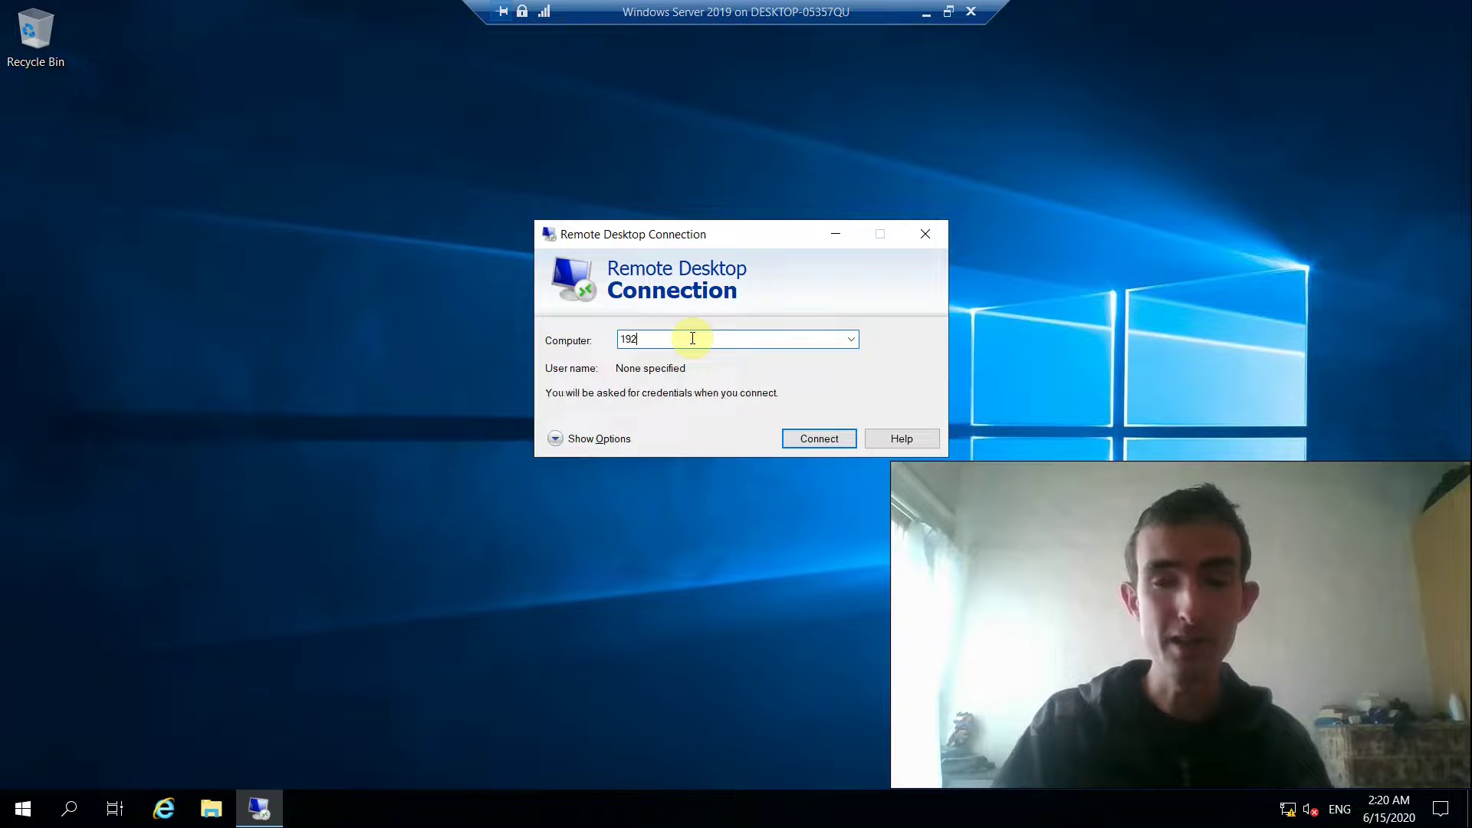
{"action": "type", "text": ".168.0.5"}
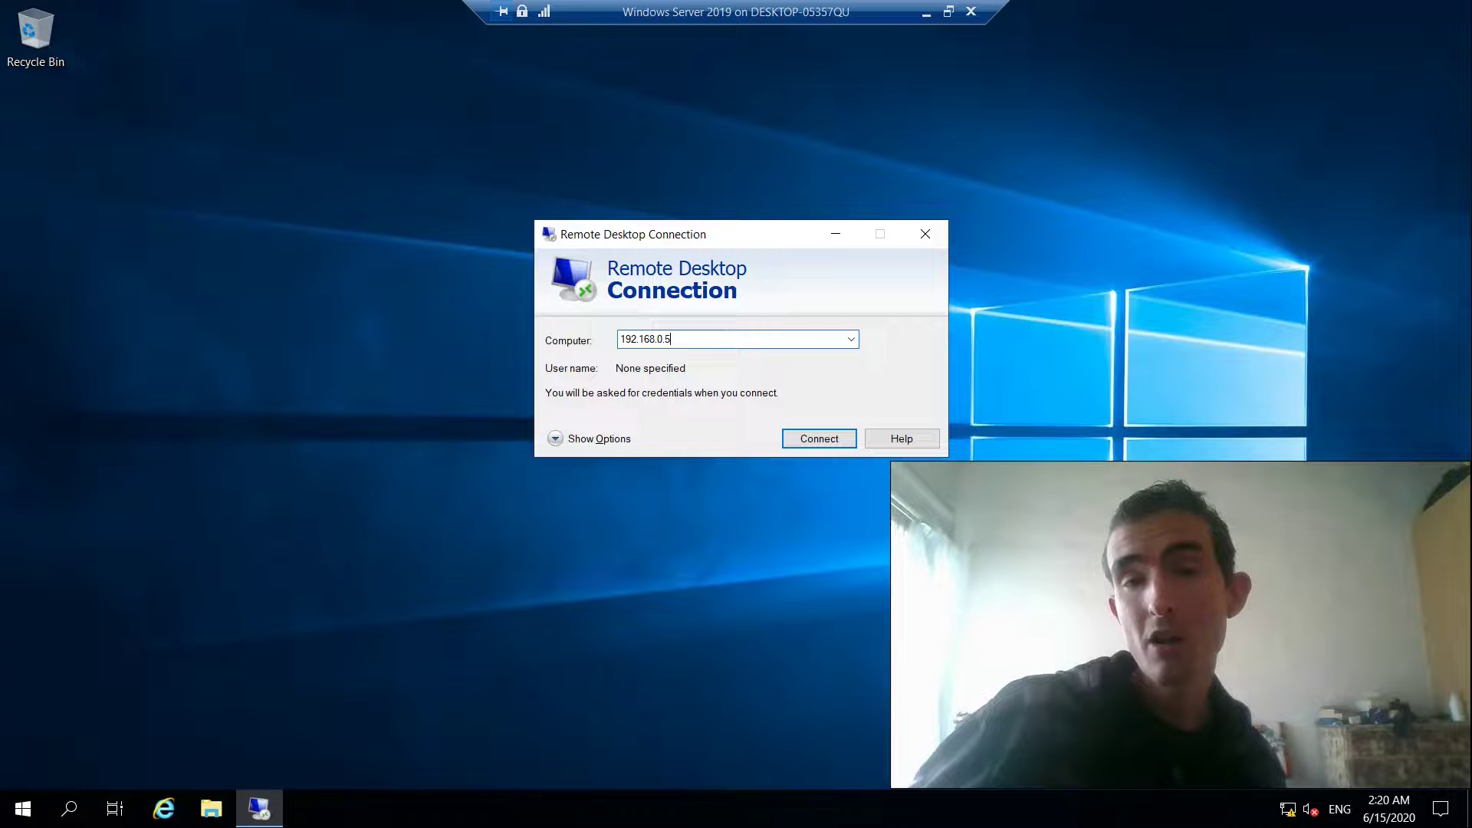
{"action": "left_click_drag", "start_coordinate": [693, 339], "coordinate": [592, 344]}
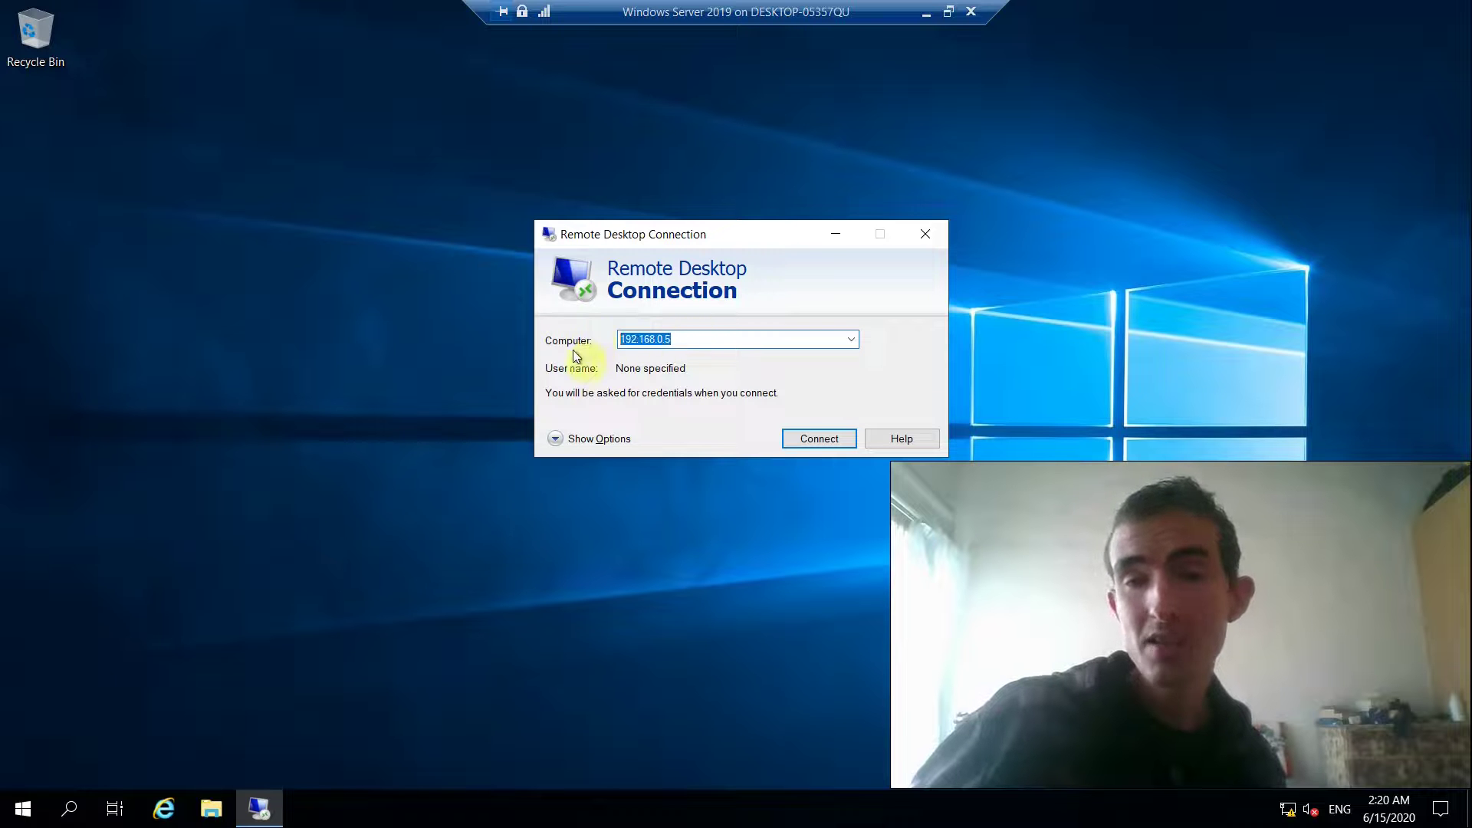
{"action": "type", "text": "BunringIceTech"}
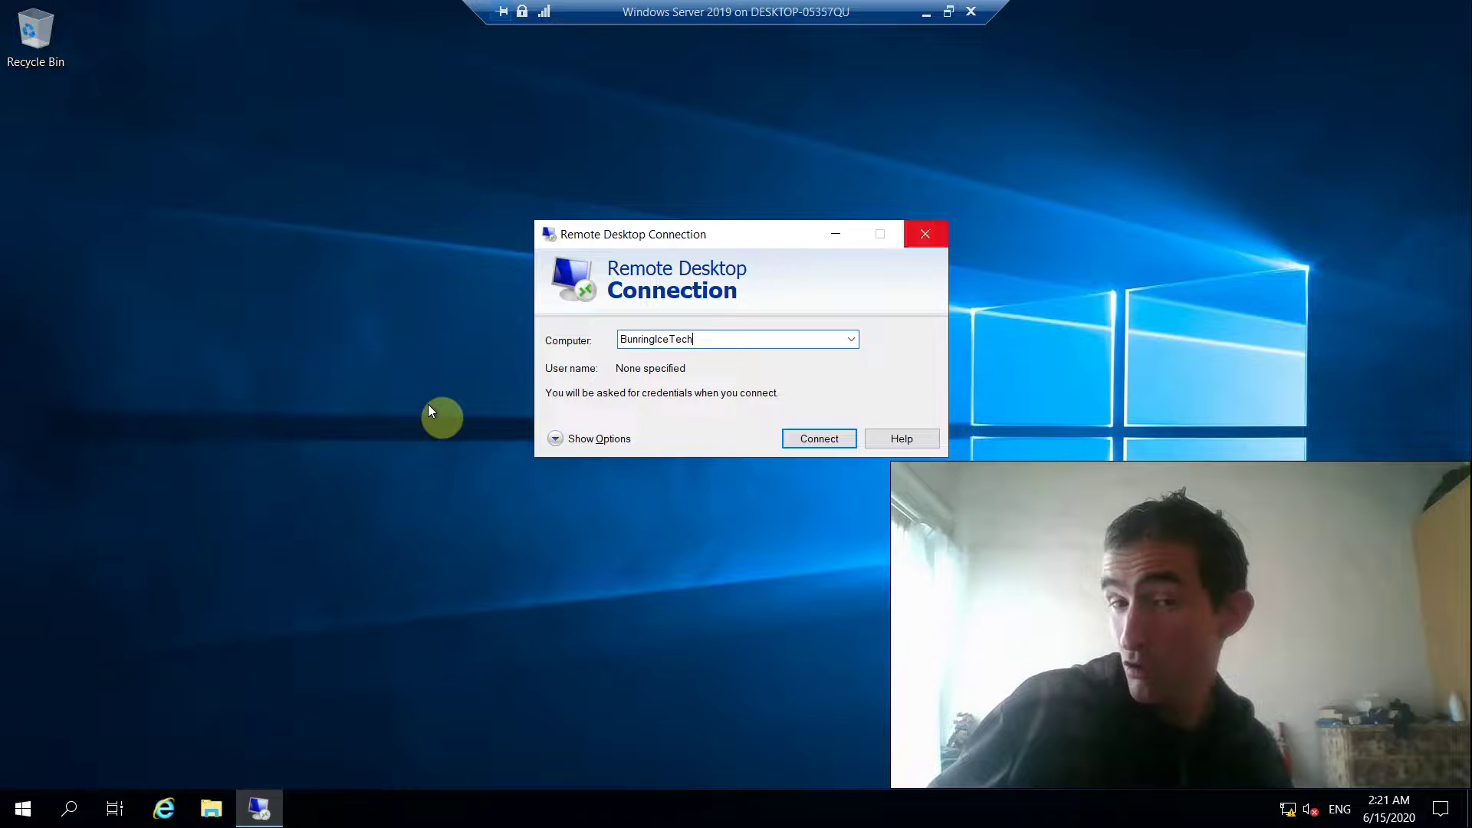
- Close Remote Desktop Connection and open This PC's Properties from File Explorer
{"action": "key", "text": "Escape"}
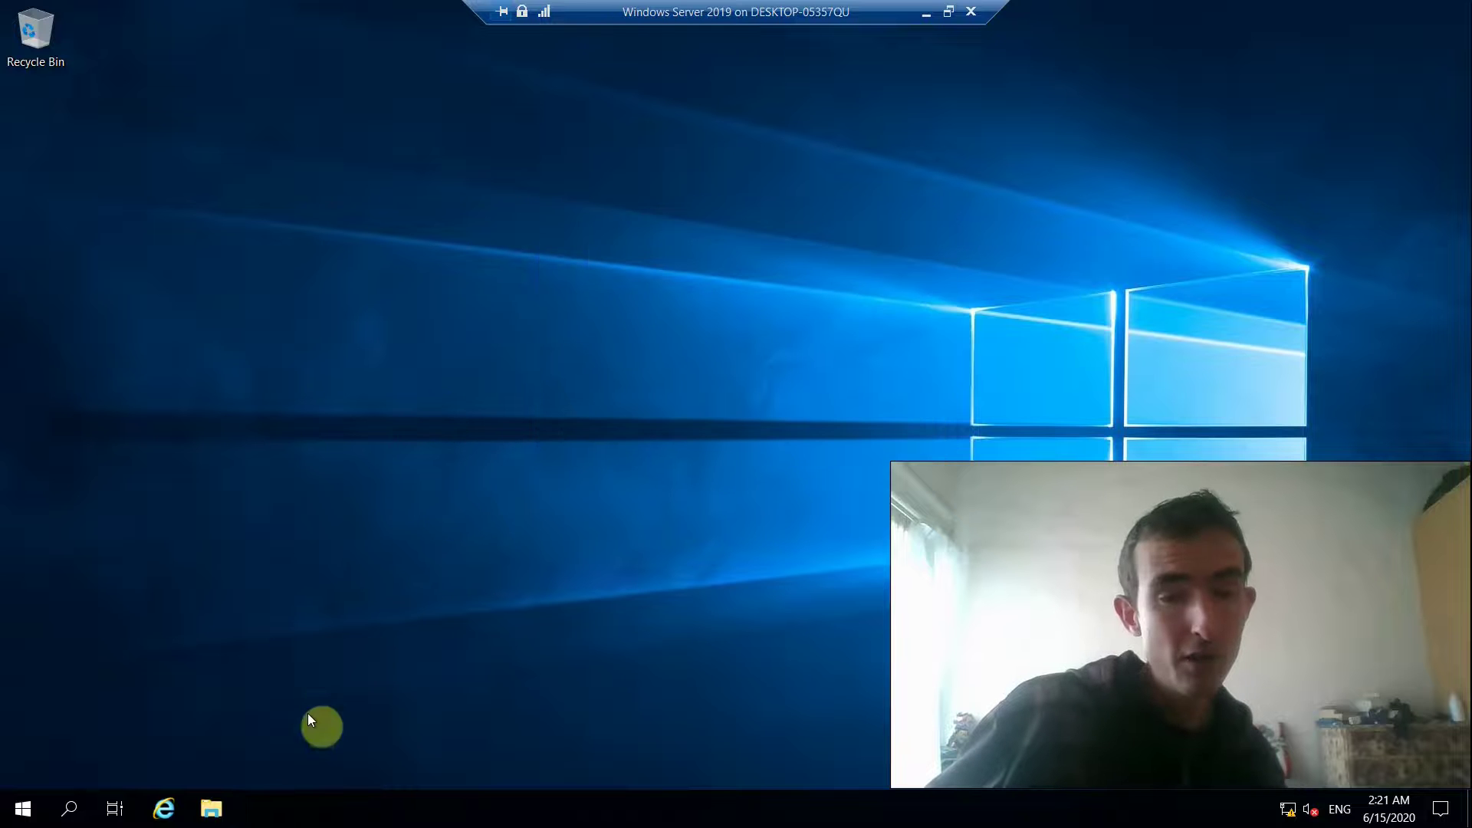
{"action": "left_click", "coordinate": [224, 819]}
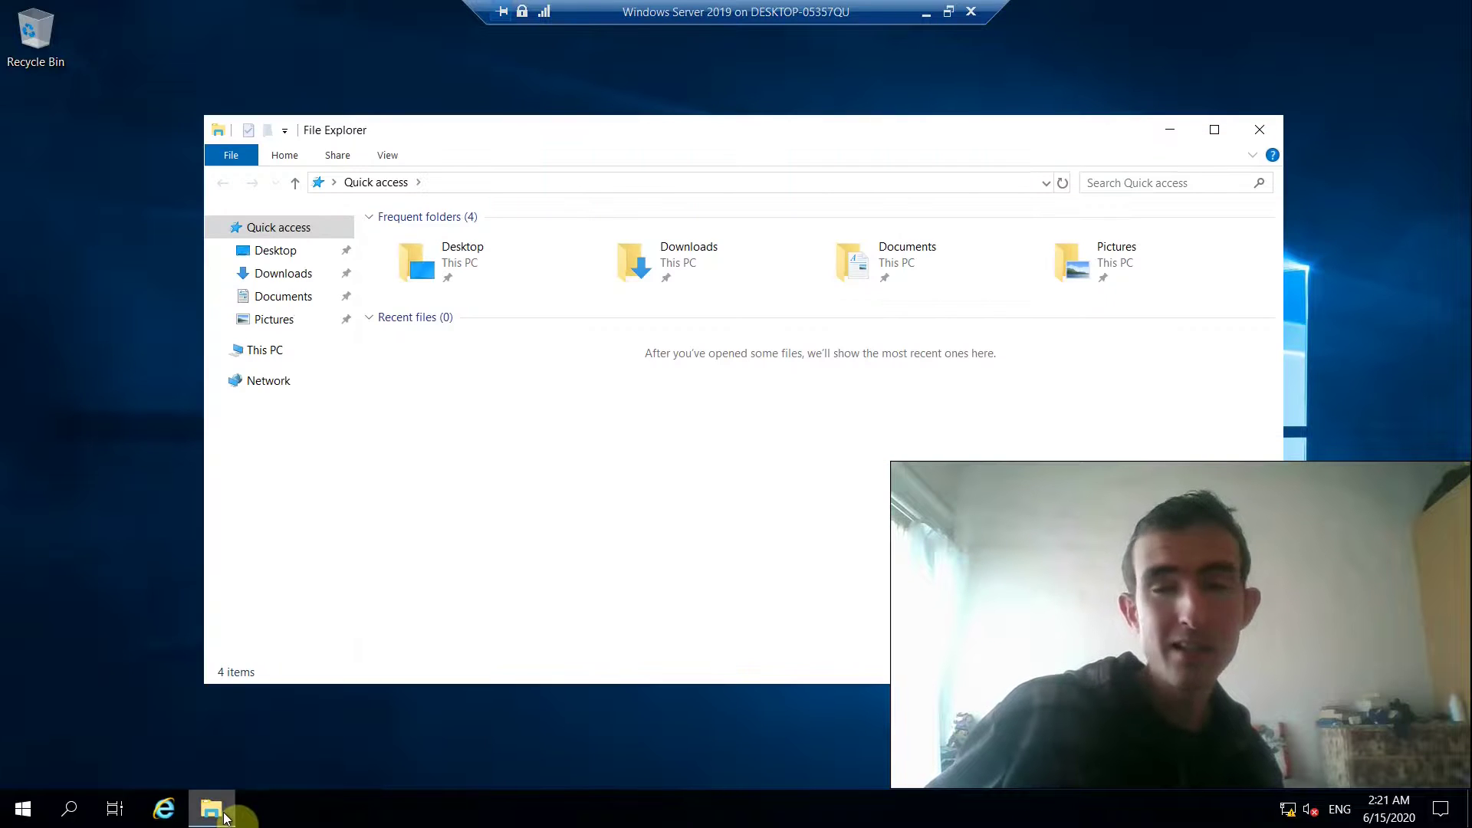
{"action": "right_click", "coordinate": [272, 354]}
{"action": "left_click", "coordinate": [330, 609]}
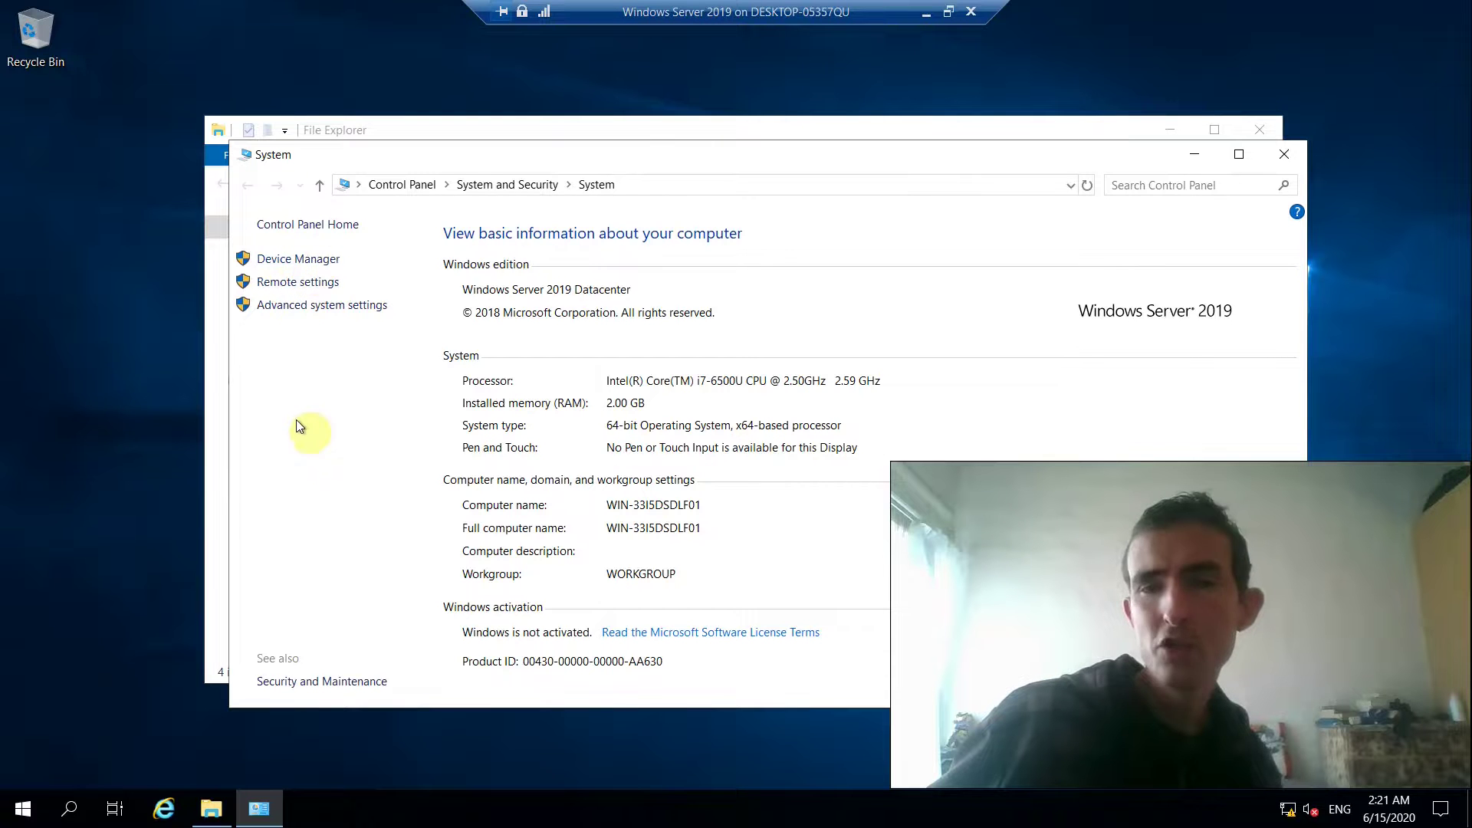
- On the Remote tab, allow remote connections with Network Level Authentication required
{"action": "left_click", "coordinate": [283, 292]}
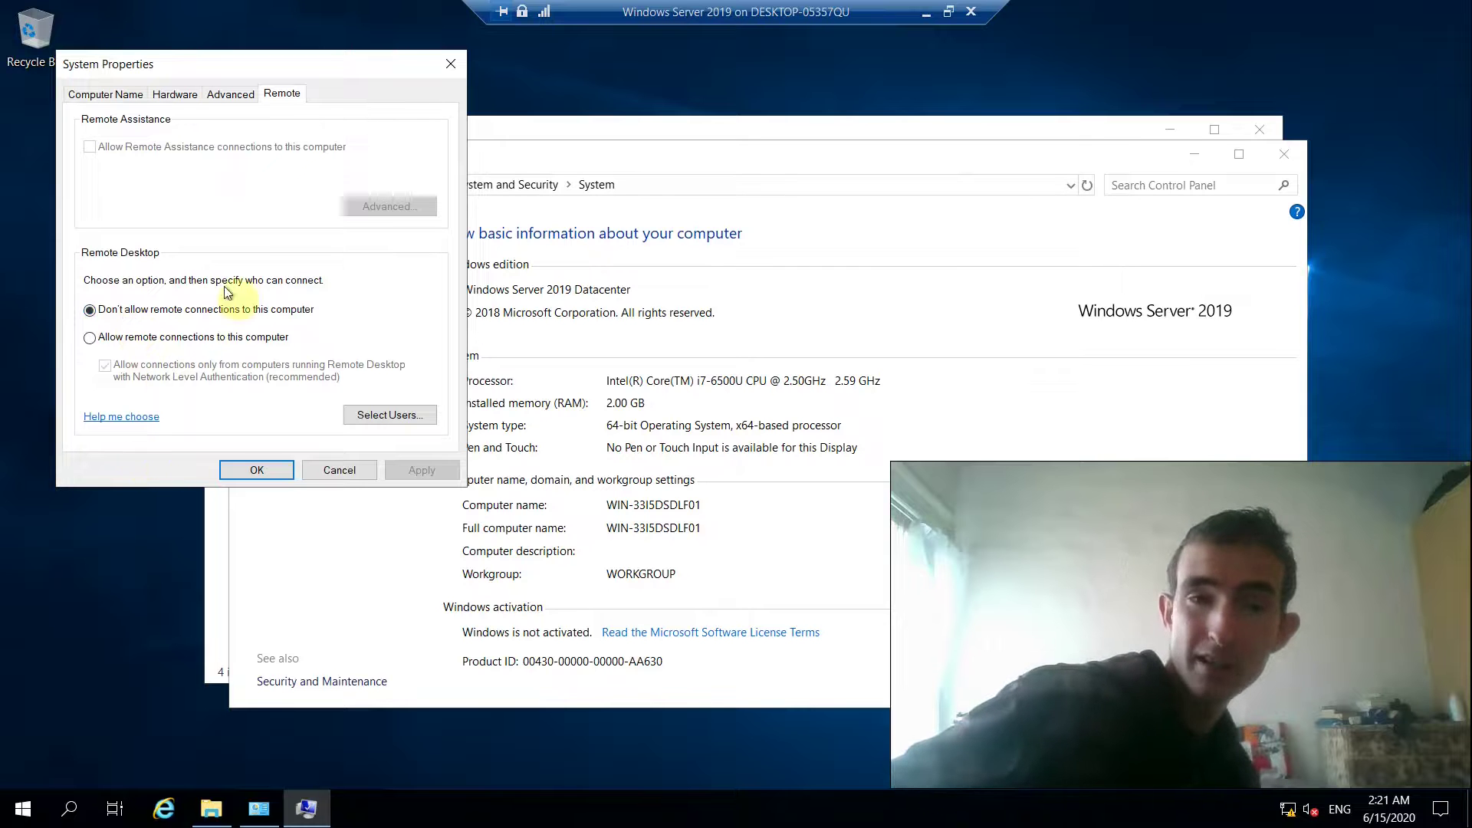
{"action": "left_click", "coordinate": [119, 338]}
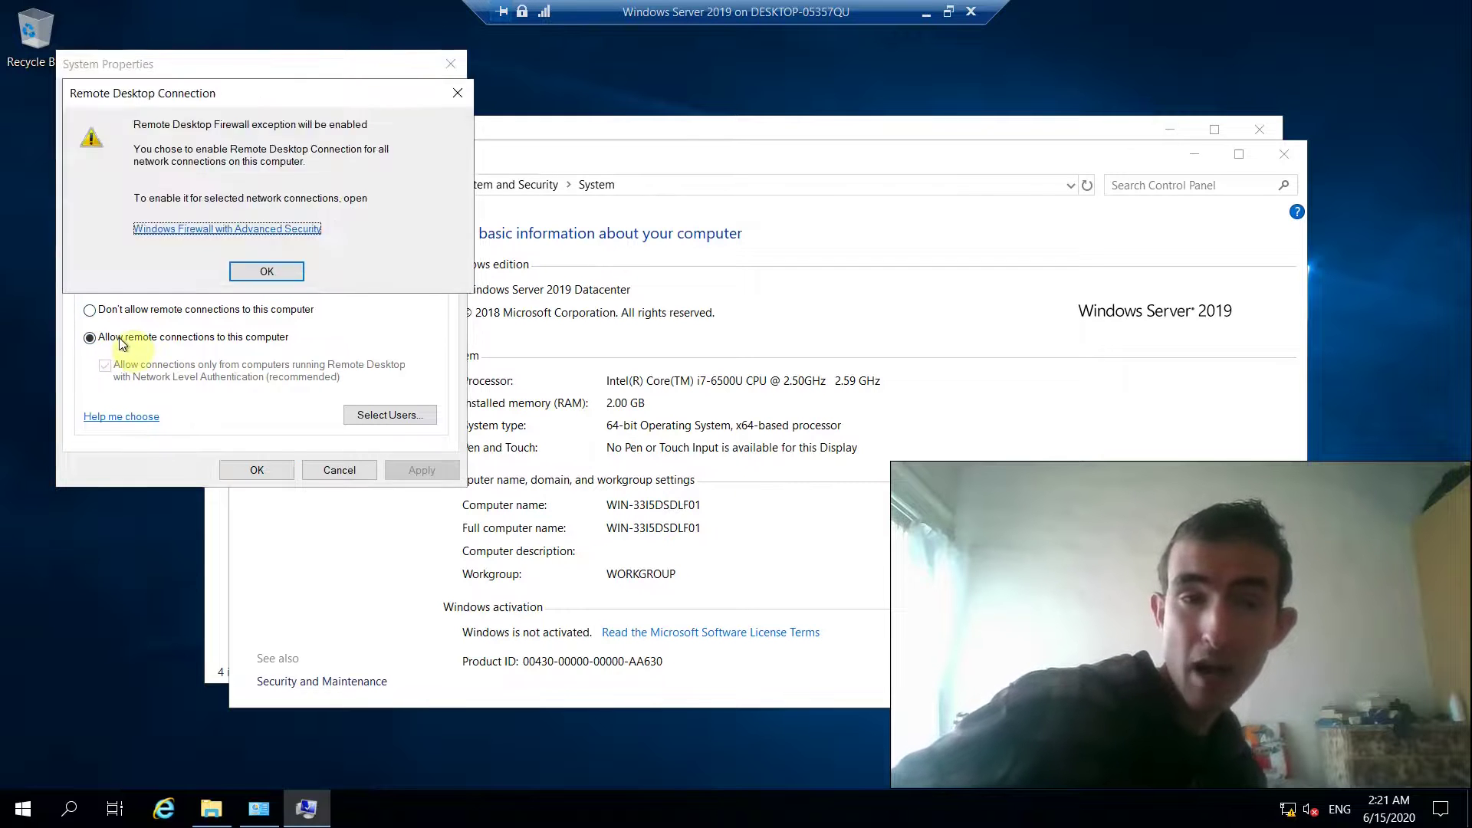
{"action": "left_click", "coordinate": [456, 92]}
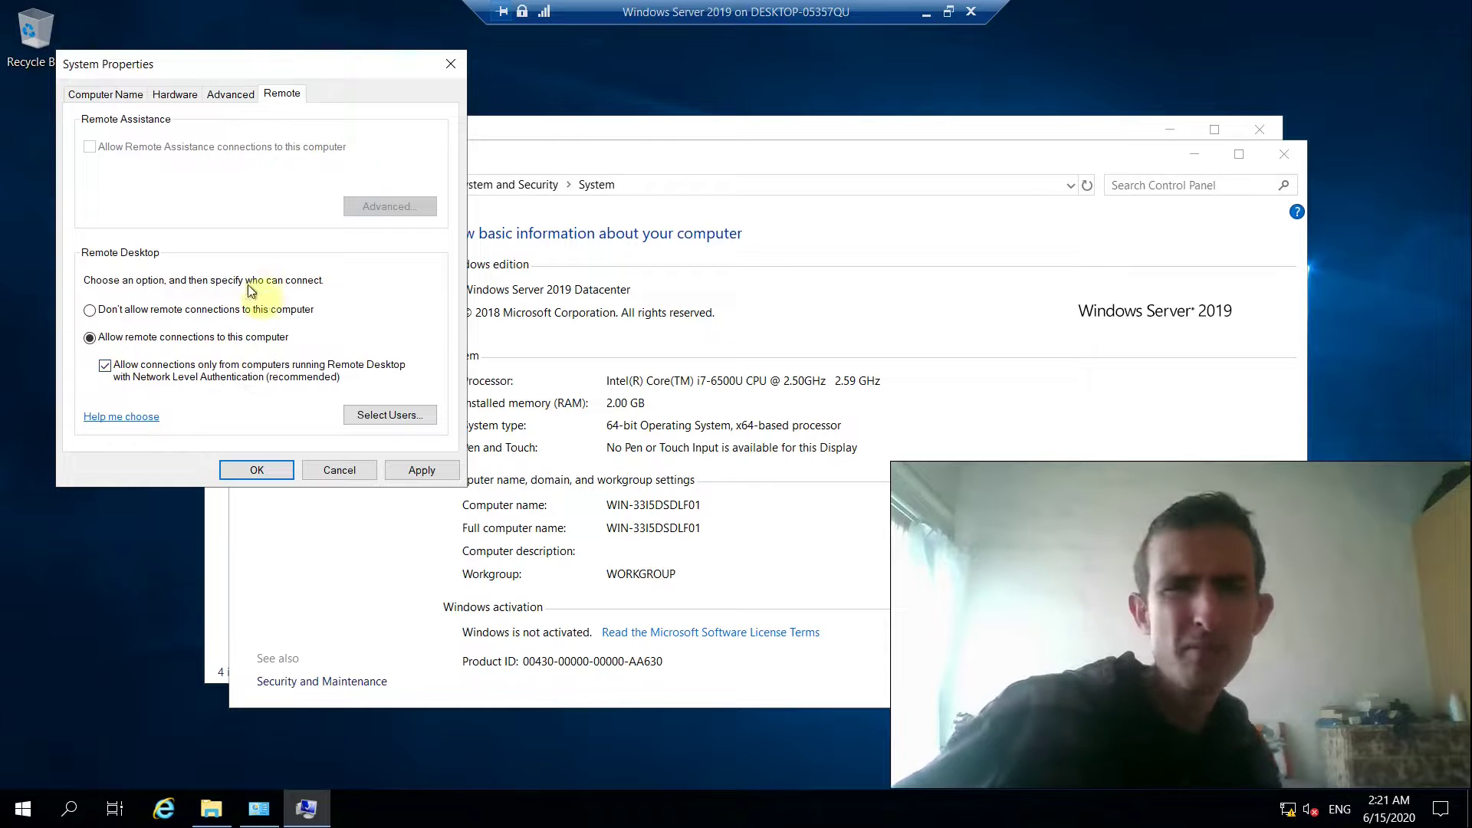
{"action": "left_click_drag", "start_coordinate": [227, 62], "coordinate": [239, 96]}
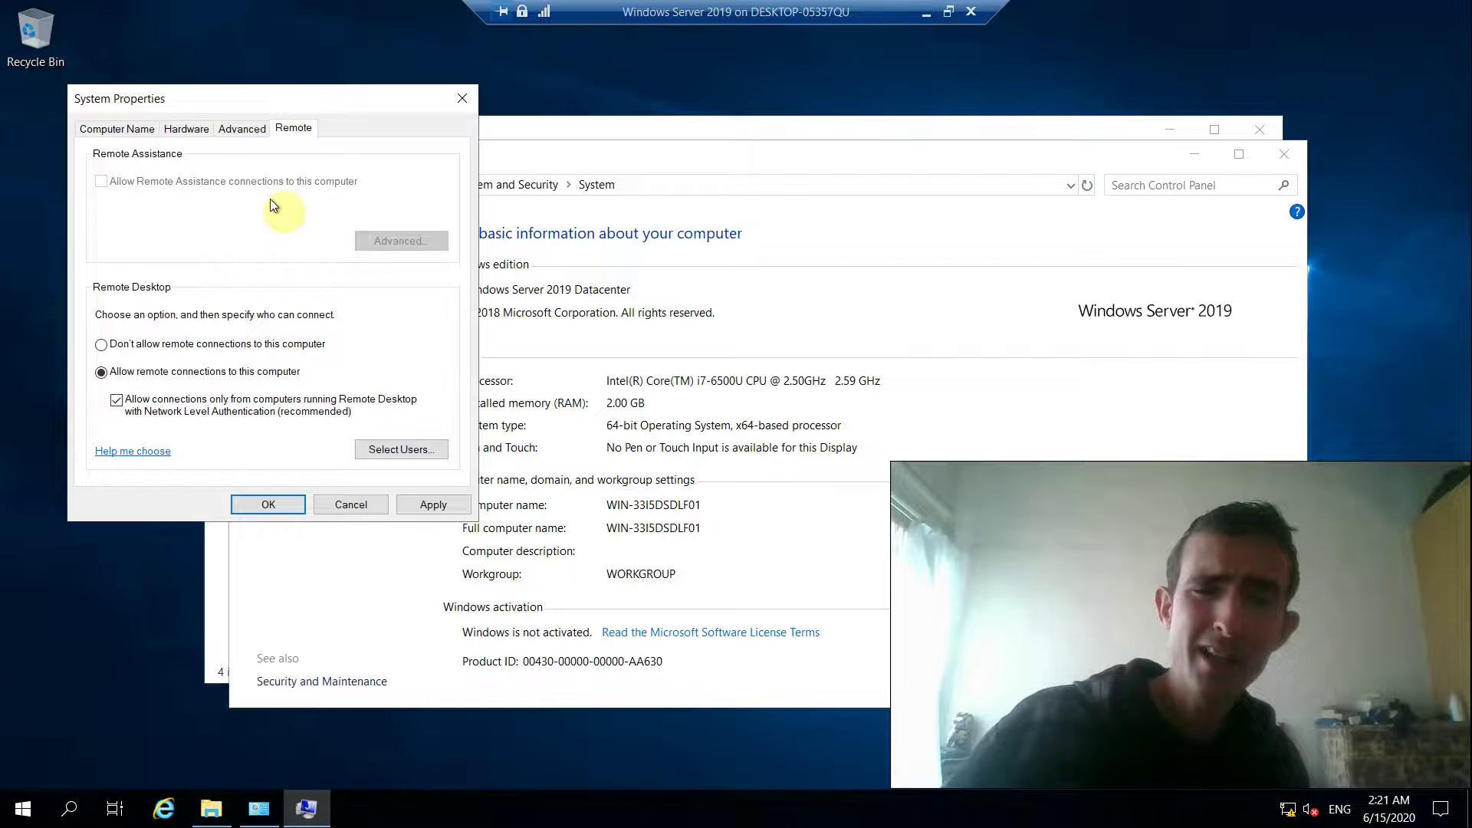
{"action": "left_click_drag", "start_coordinate": [270, 201], "coordinate": [276, 200]}
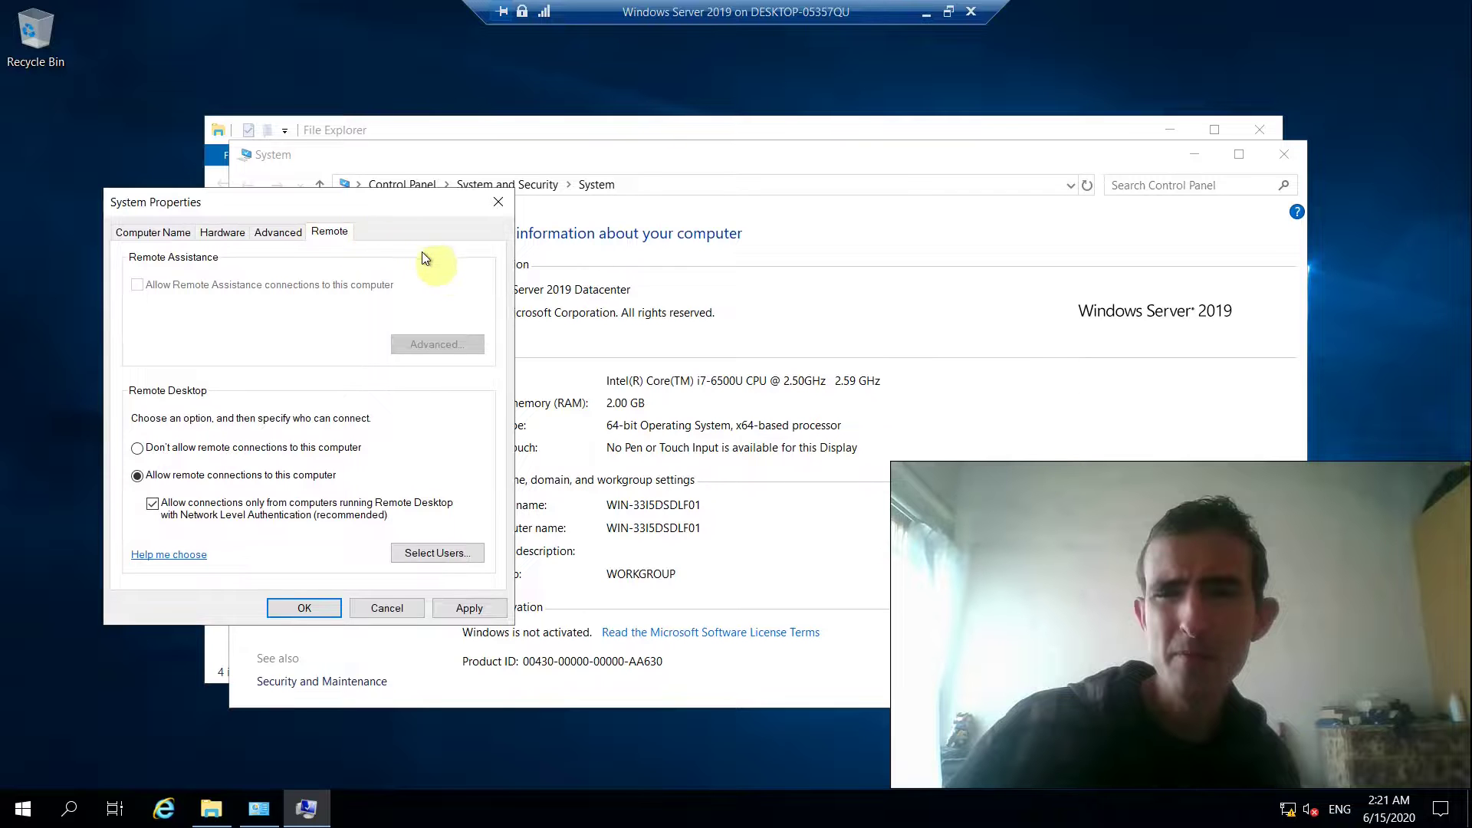
{"action": "left_click_drag", "start_coordinate": [426, 255], "coordinate": [436, 261]}
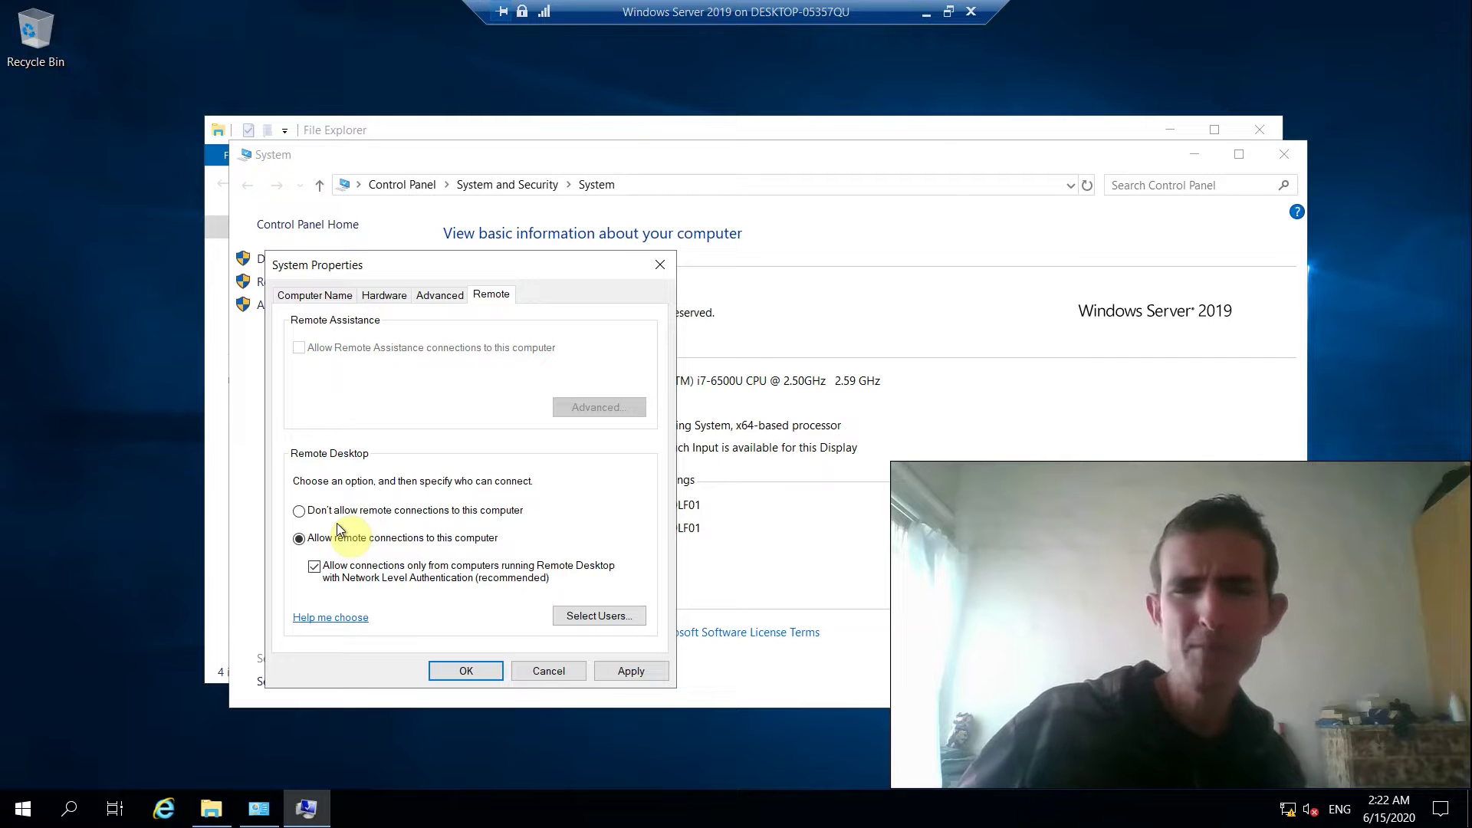
{"action": "left_click", "coordinate": [429, 511]}
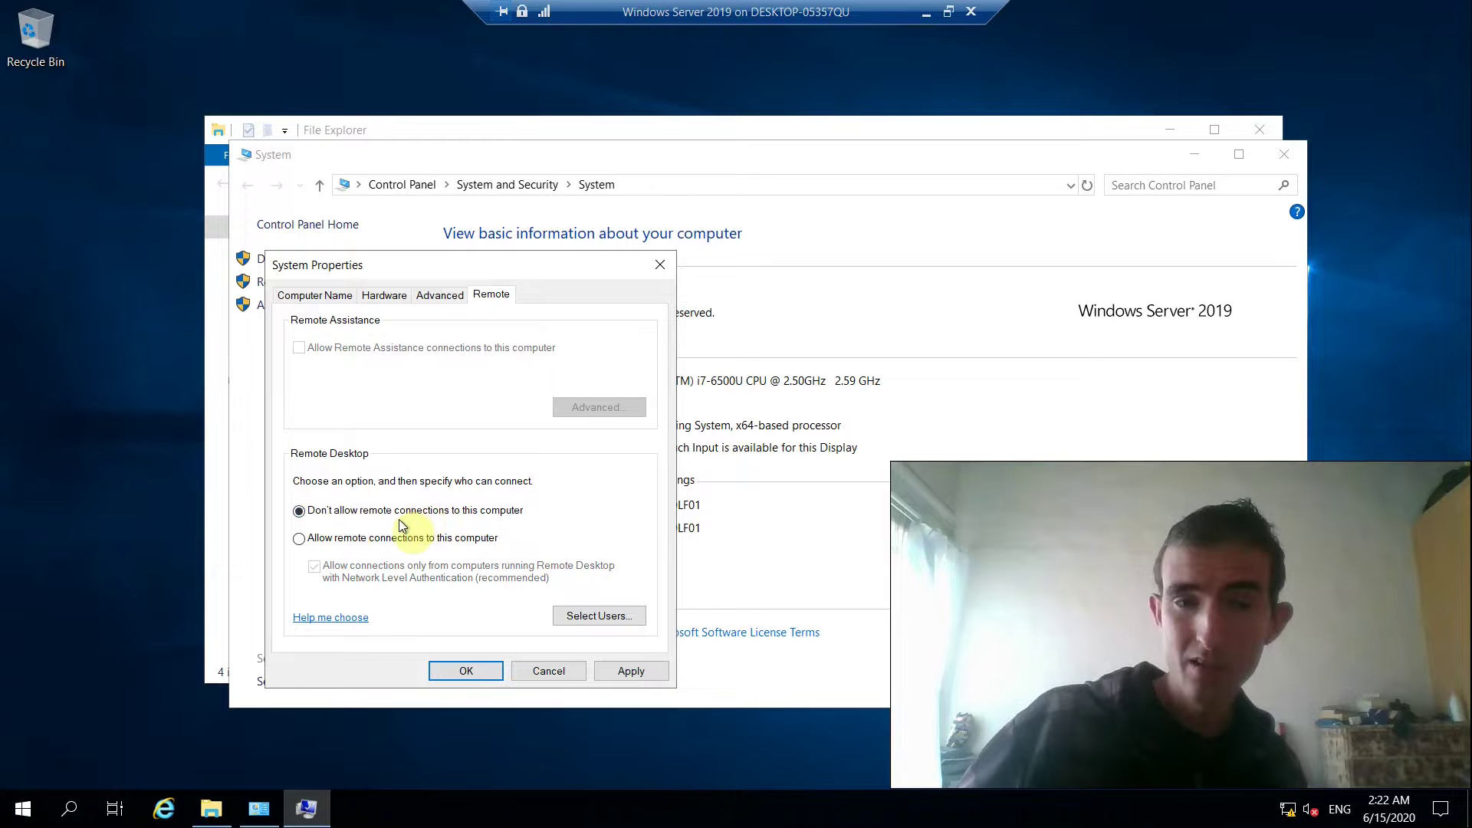
{"action": "left_click", "coordinate": [402, 538]}
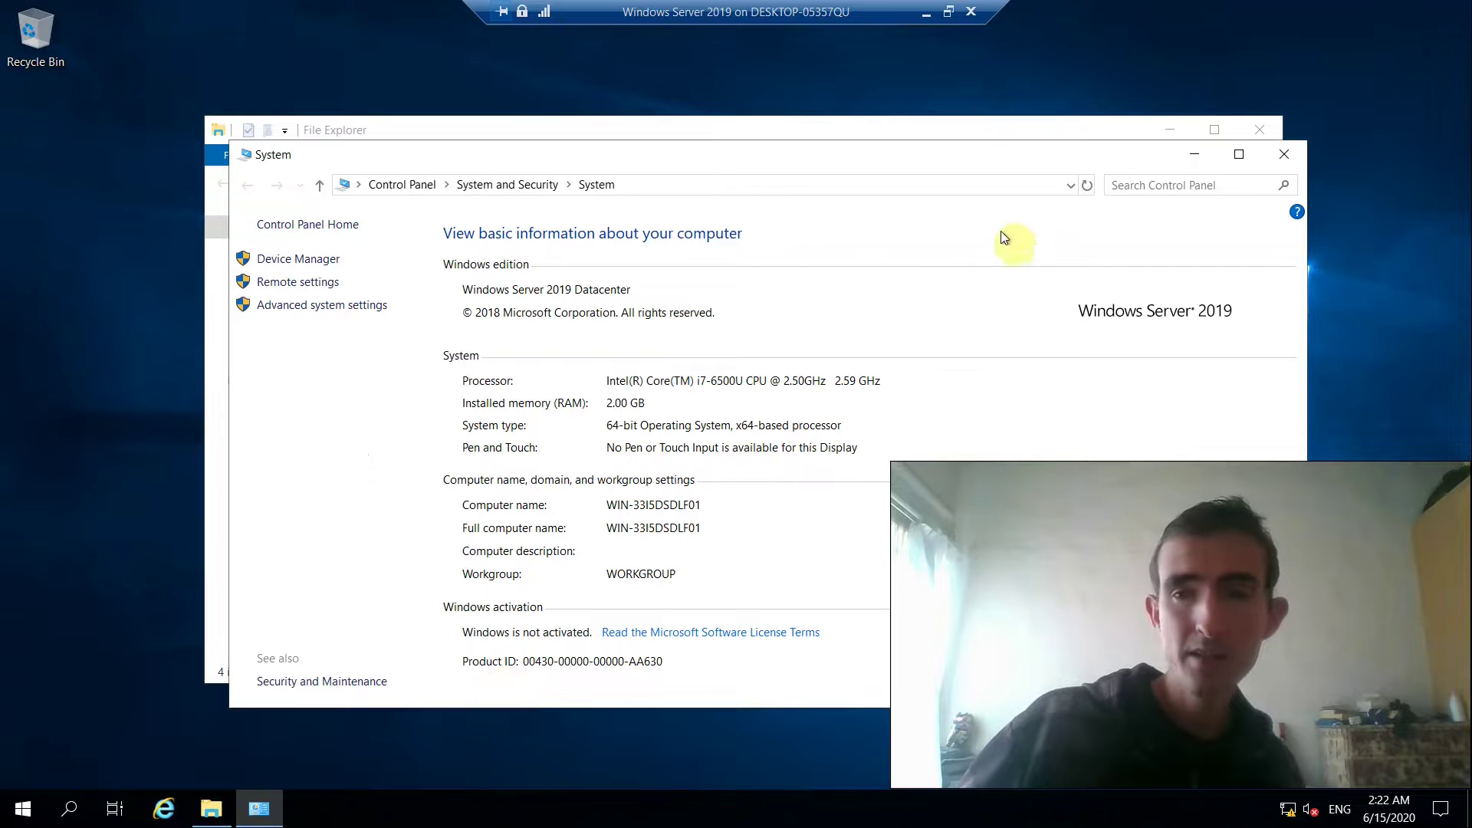
- Close the System window and open Windows Defender Firewall through a 'fire' search
{"action": "left_click", "coordinate": [1296, 154]}
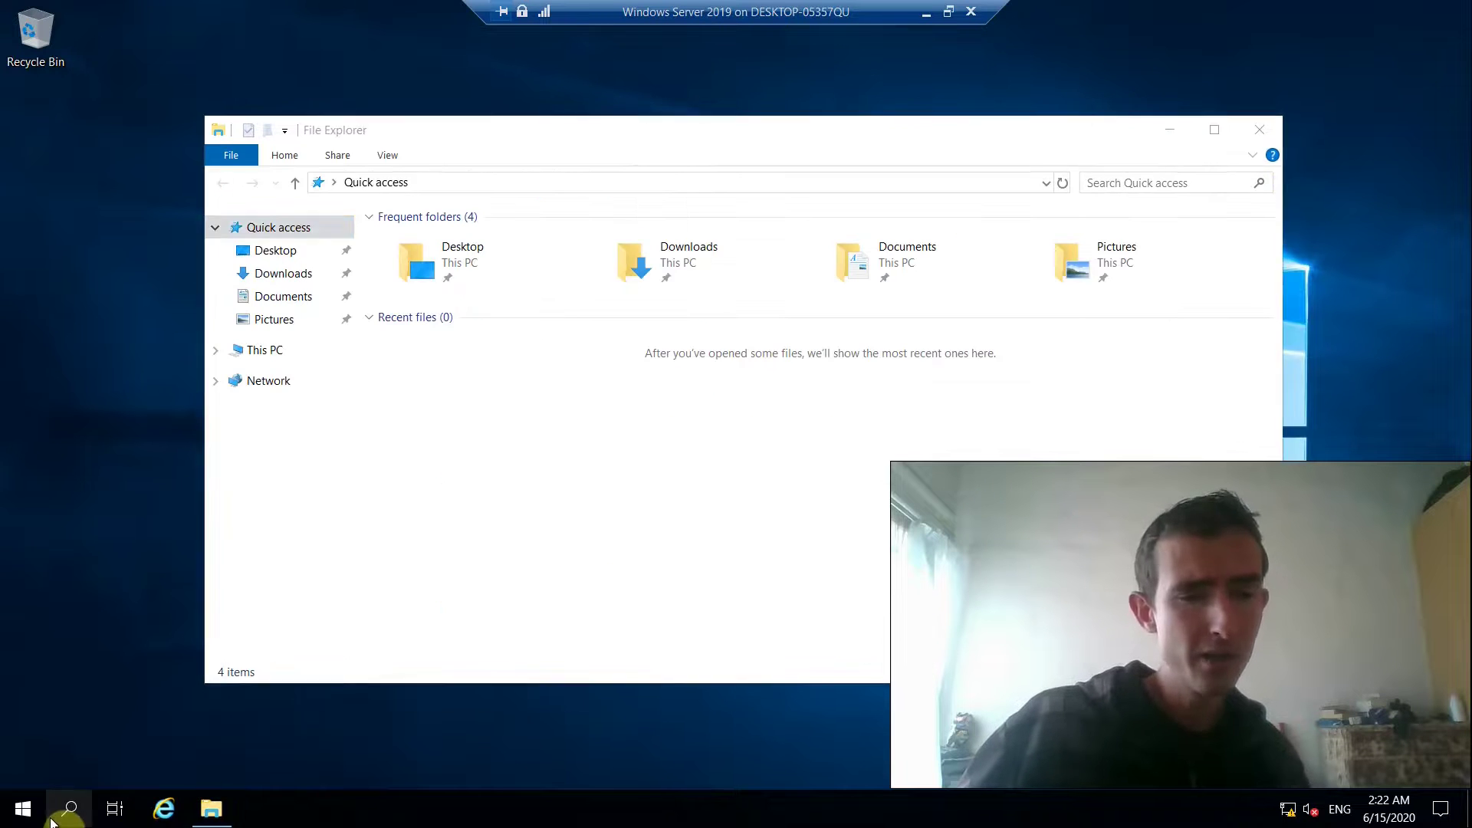
{"action": "left_click", "coordinate": [67, 813]}
{"action": "type", "text": "fire"}
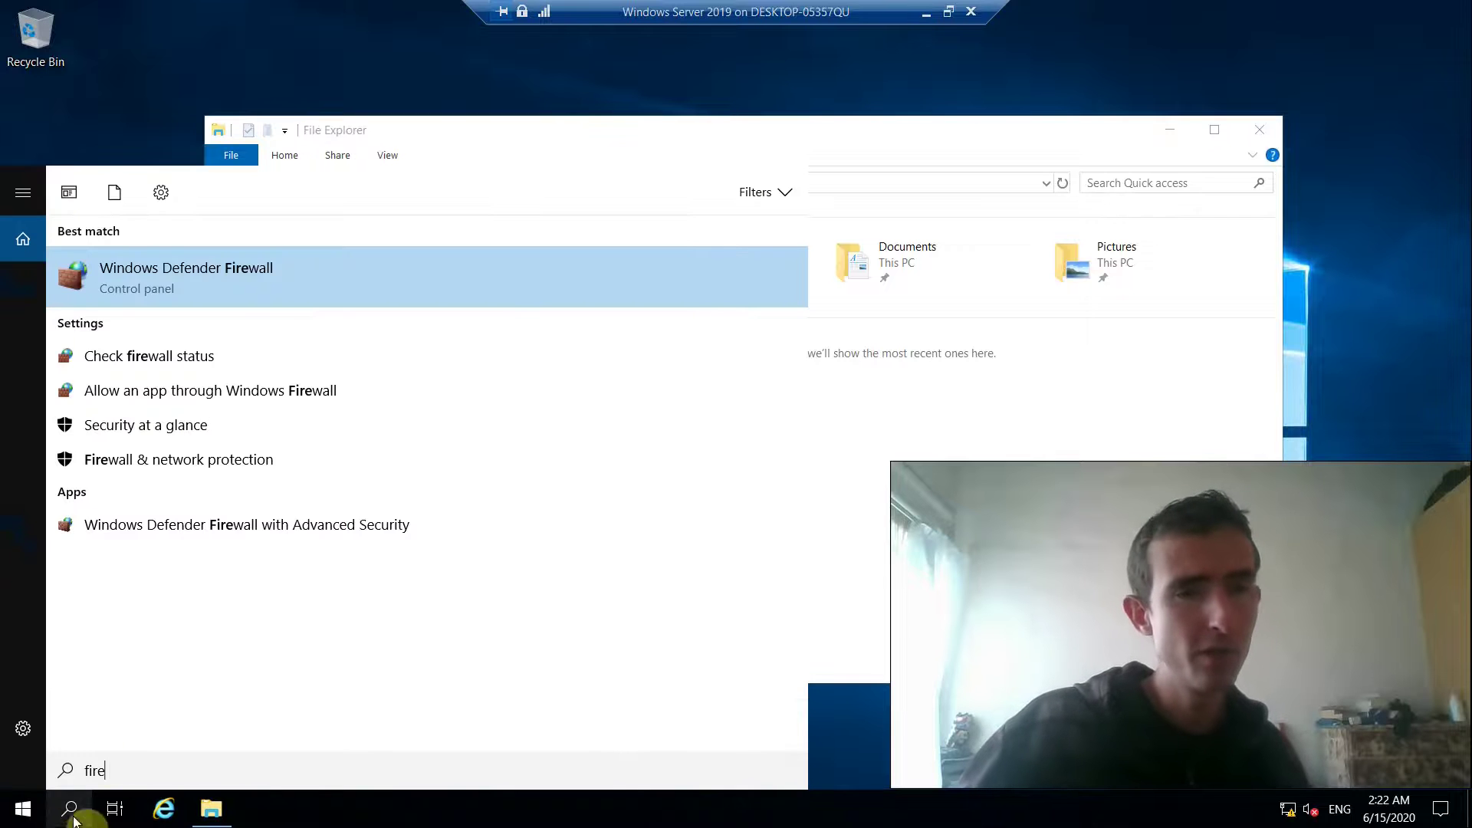
{"action": "left_click", "coordinate": [184, 278]}
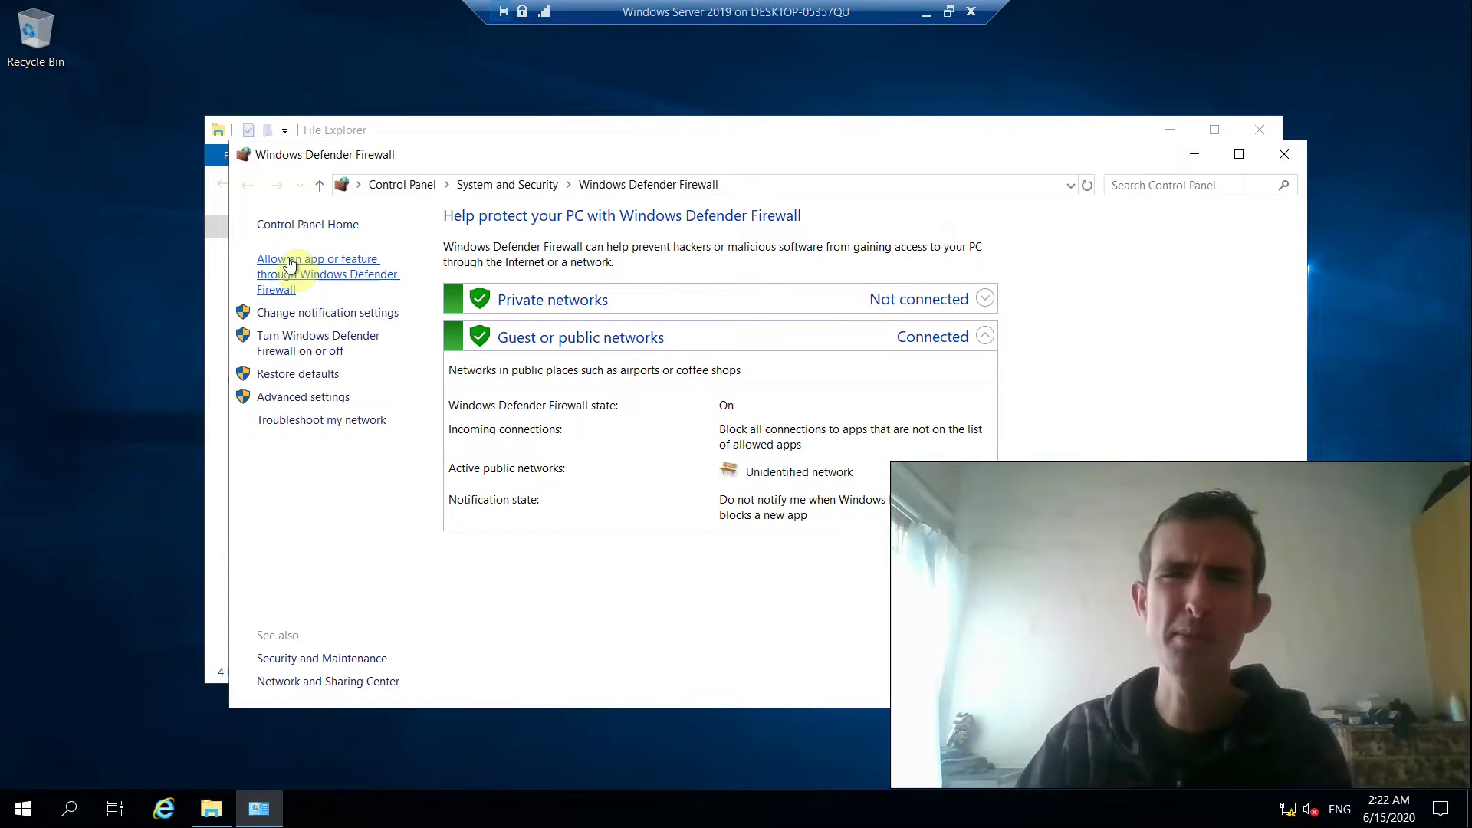
- In the firewall's allowed apps list, enable Remote Desktop for Private and Public networks
{"action": "left_click", "coordinate": [280, 281]}
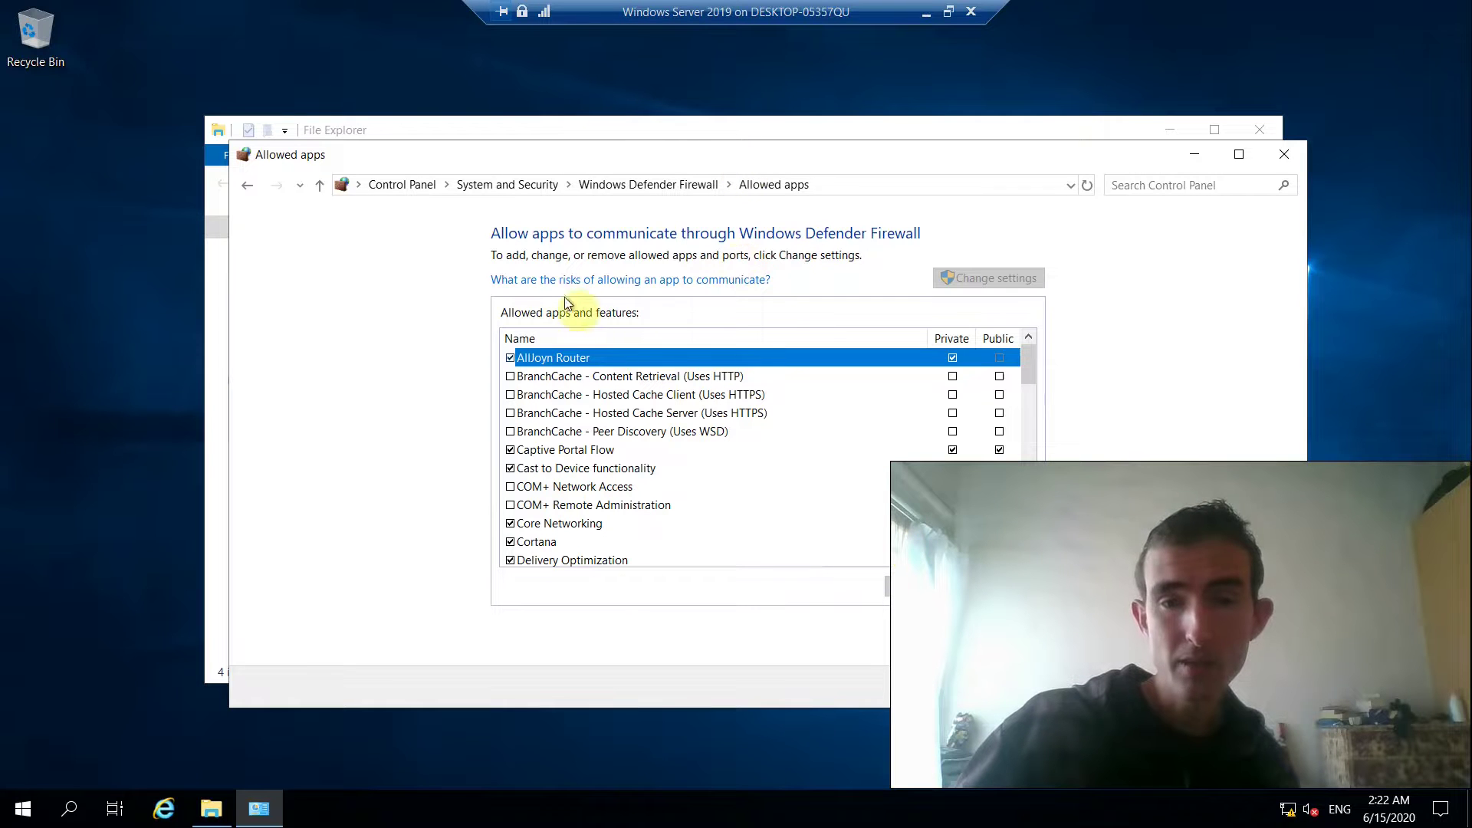
{"action": "left_click", "coordinate": [521, 434]}
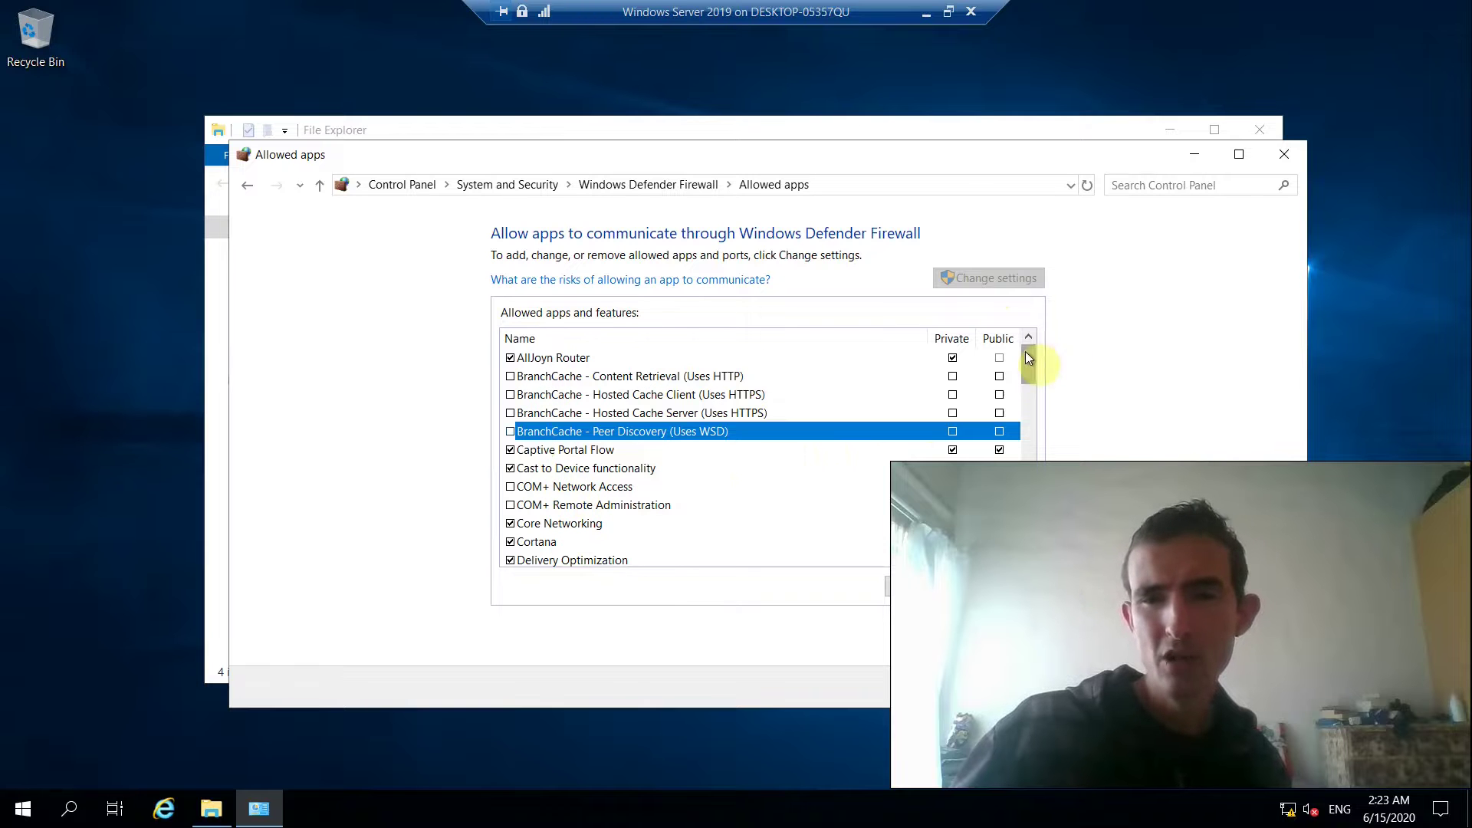
{"action": "left_click_drag", "start_coordinate": [1028, 357], "coordinate": [1029, 460]}
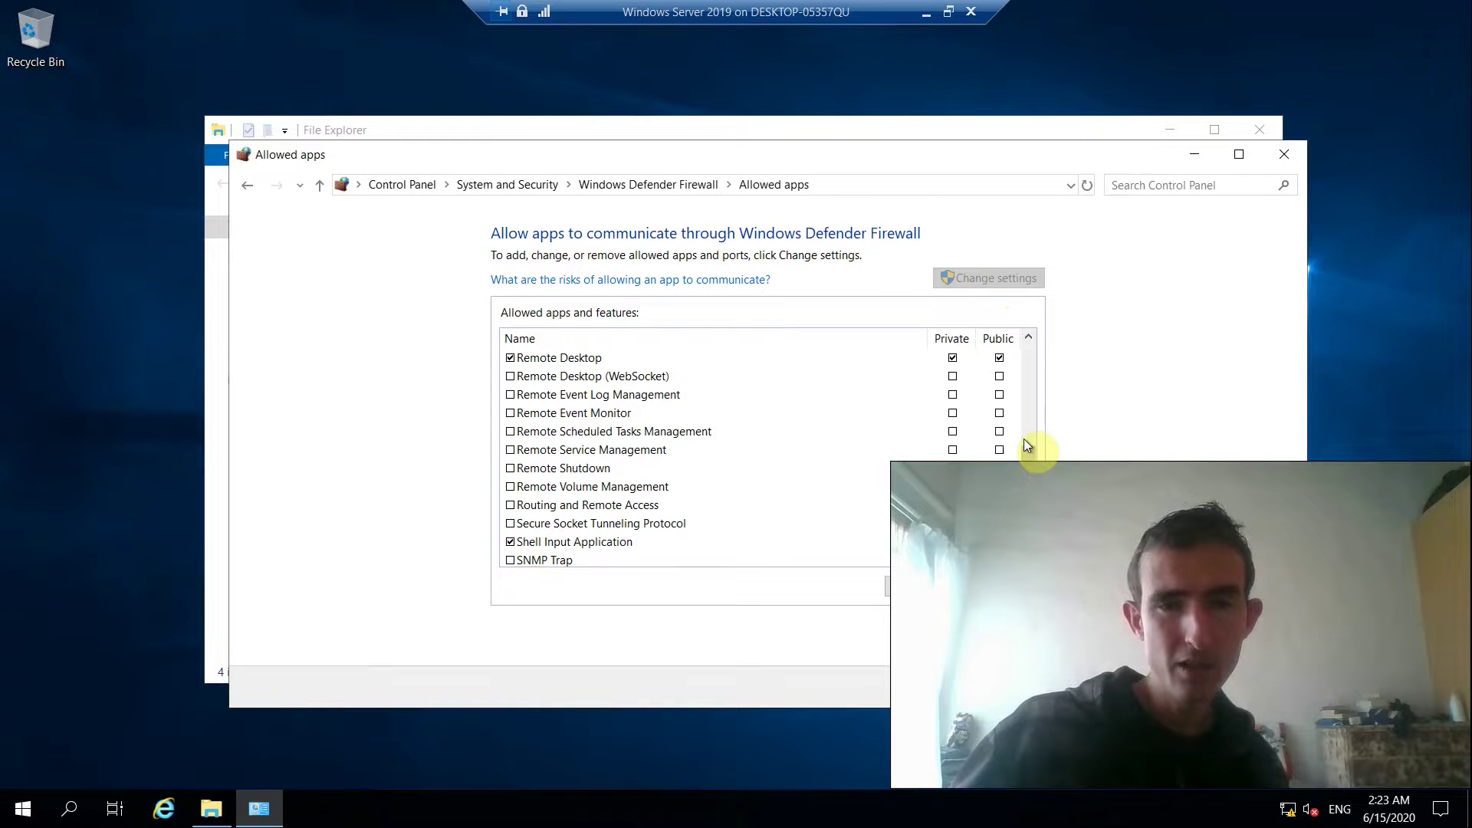
{"action": "left_click", "coordinate": [1000, 393]}
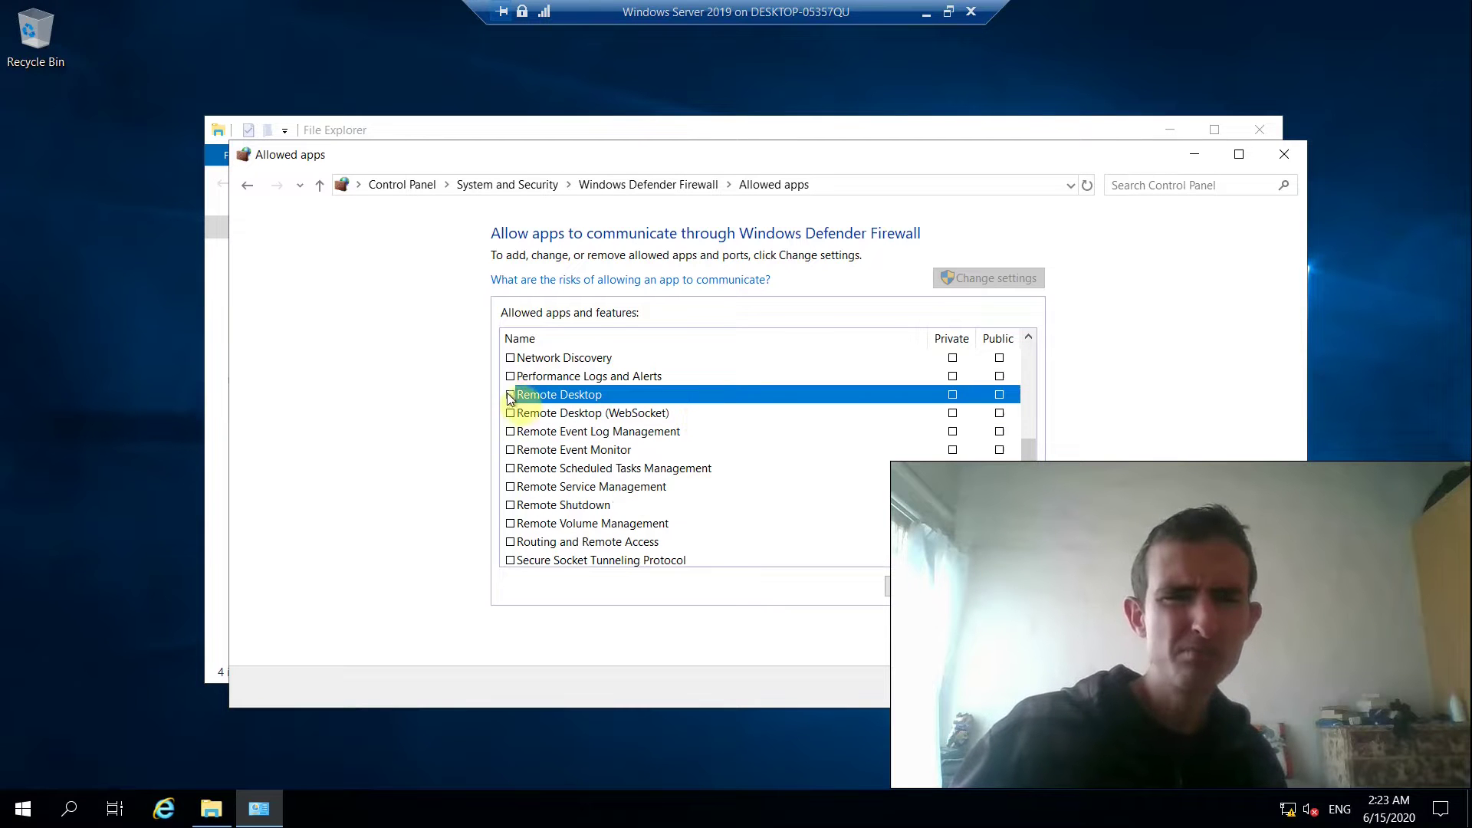
{"action": "left_click", "coordinate": [954, 394]}
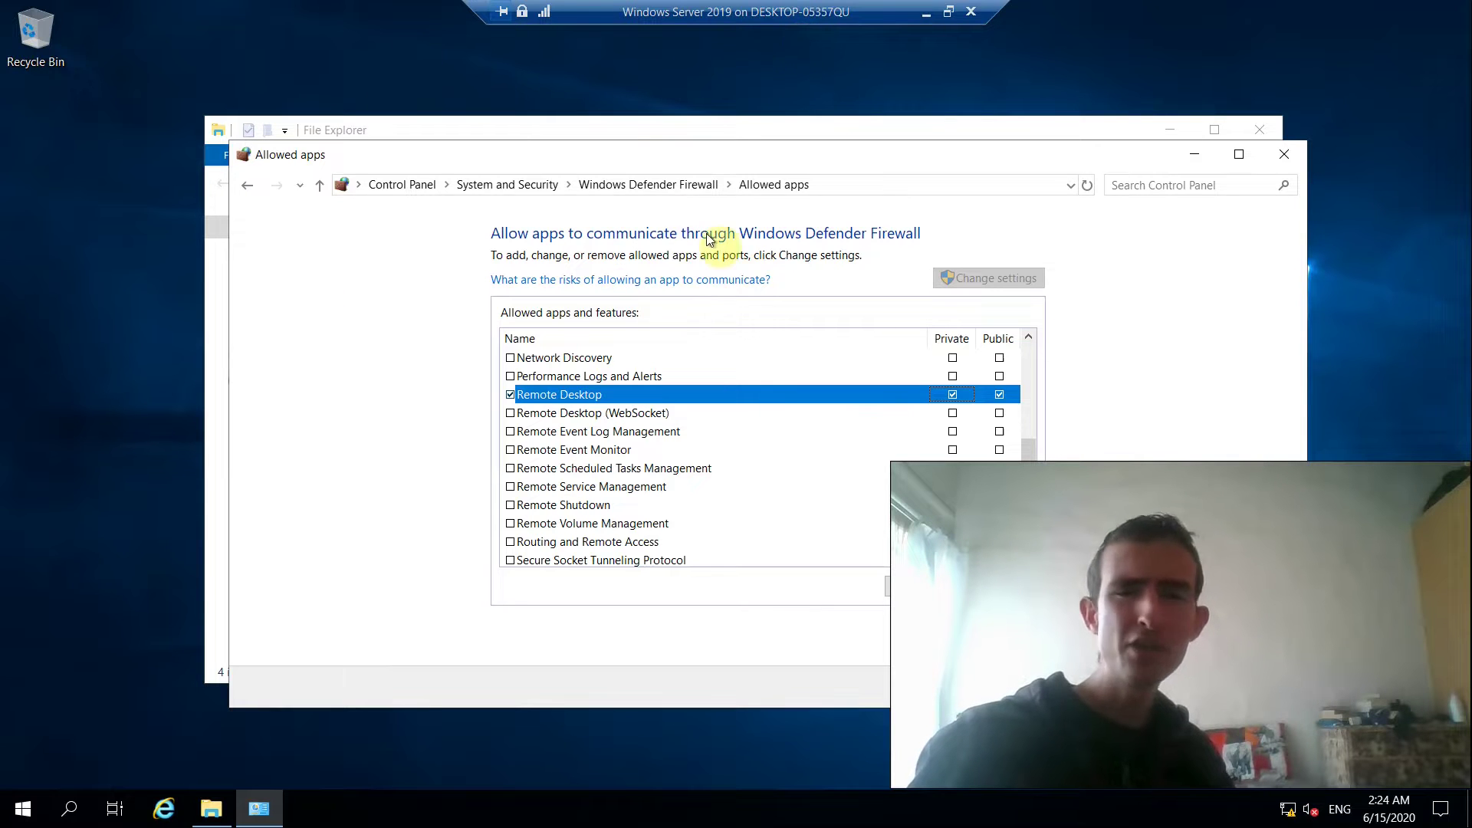
- Close the Allowed apps window and File Explorer, leaving an empty desktop
{"action": "left_click", "coordinate": [1302, 160]}
{"action": "left_click", "coordinate": [1254, 124]}
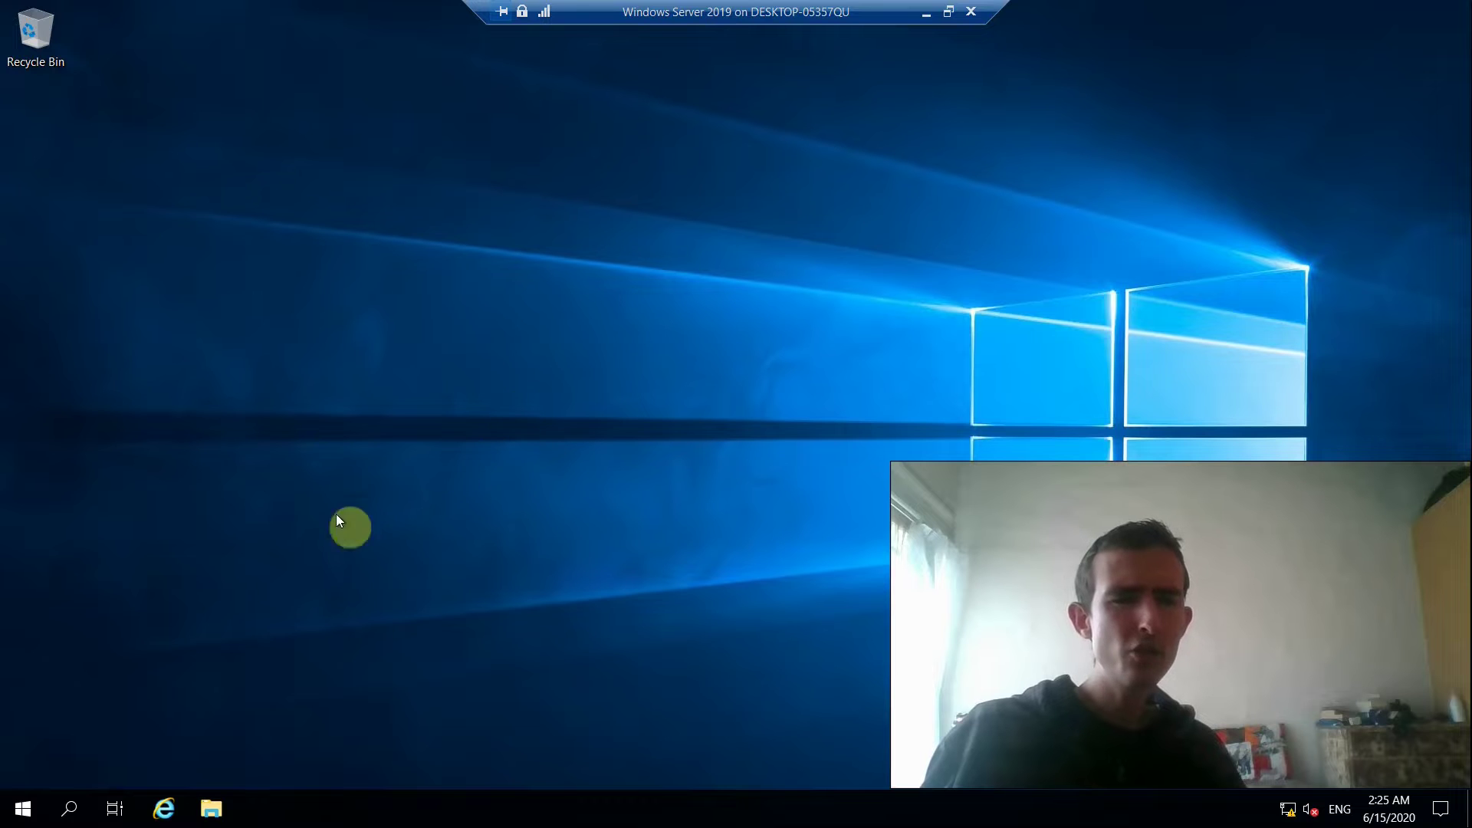
- Relaunch Remote Desktop Connection with a 'rem' search and move its window toward the centre
{"action": "left_click", "coordinate": [68, 810]}
{"action": "type", "text": "rem"}
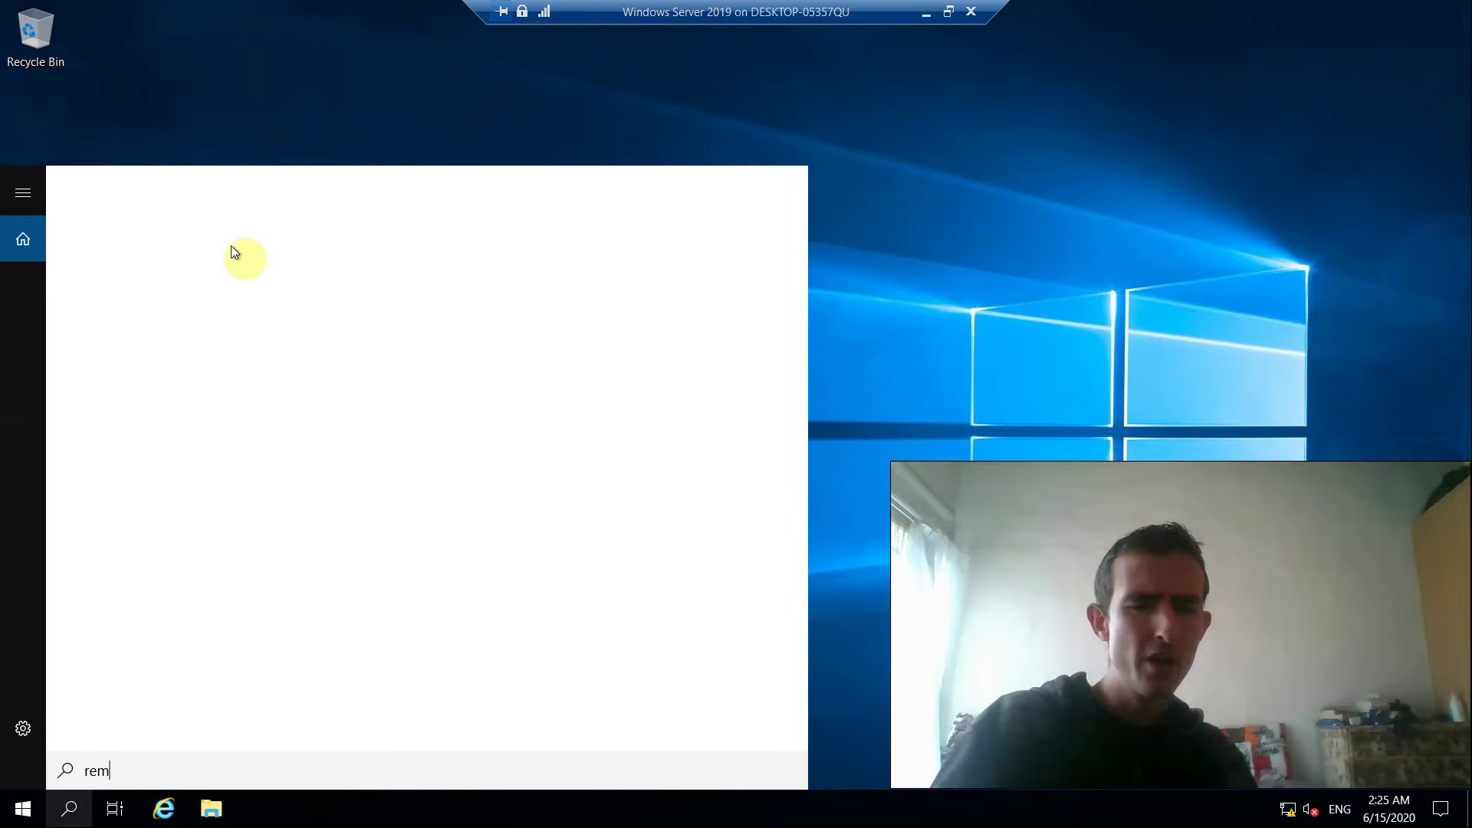
{"action": "key", "text": "Return"}
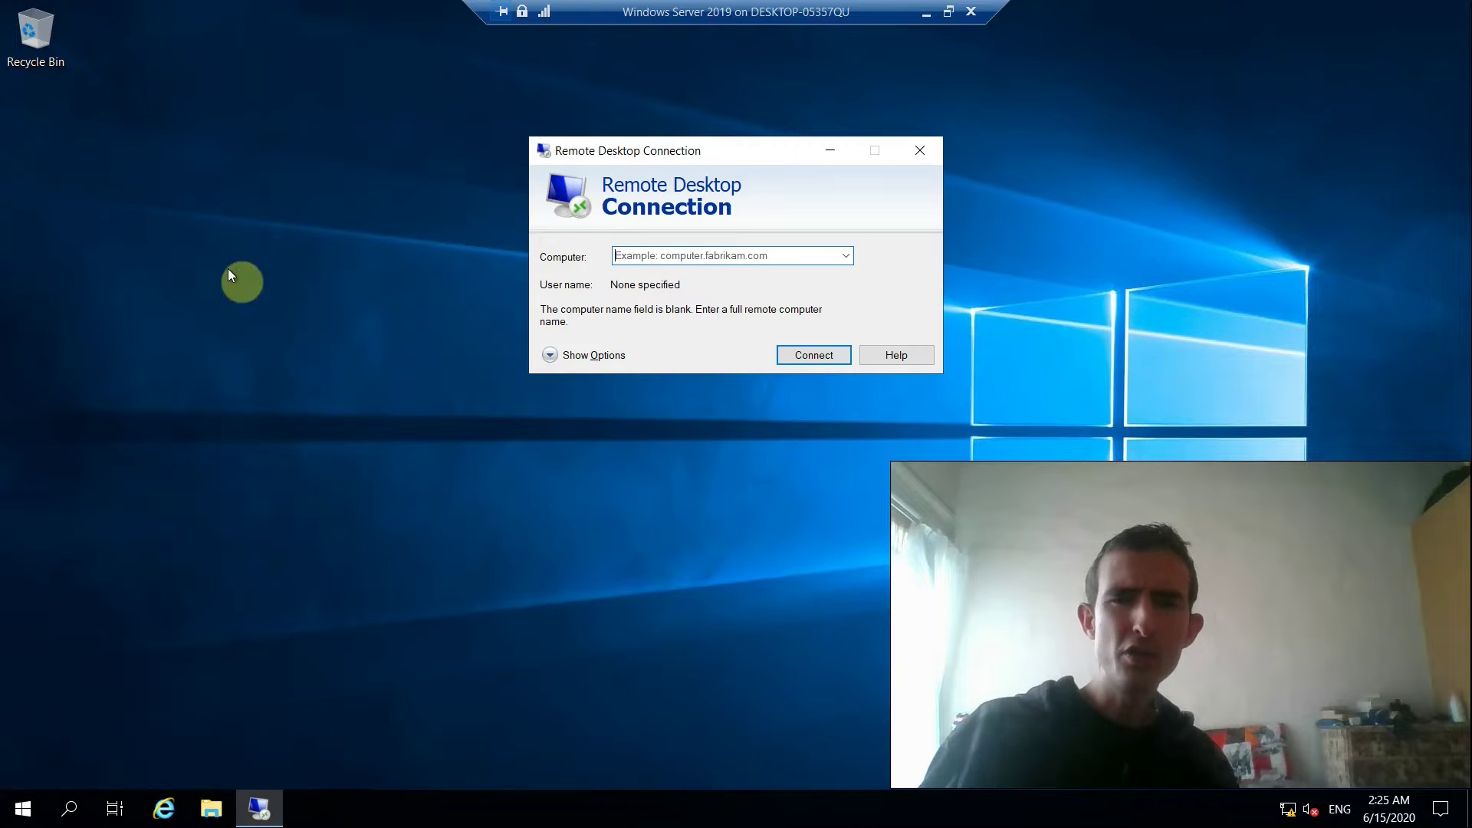
{"action": "left_click_drag", "start_coordinate": [711, 151], "coordinate": [725, 209]}
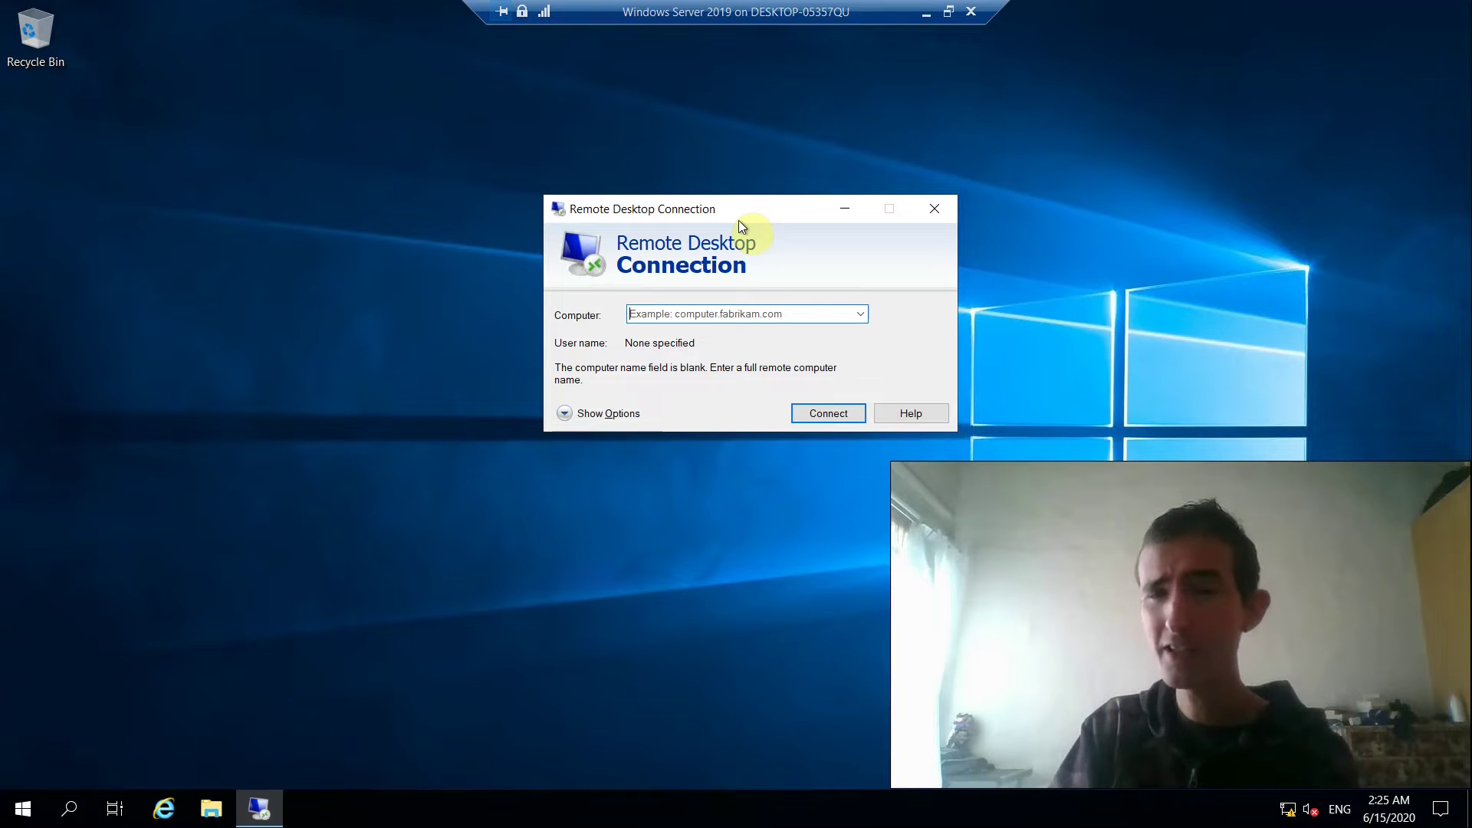
- Expand Remote Desktop Connection's options and open the Remote audio settings under Local Resources
{"action": "left_click", "coordinate": [553, 417]}
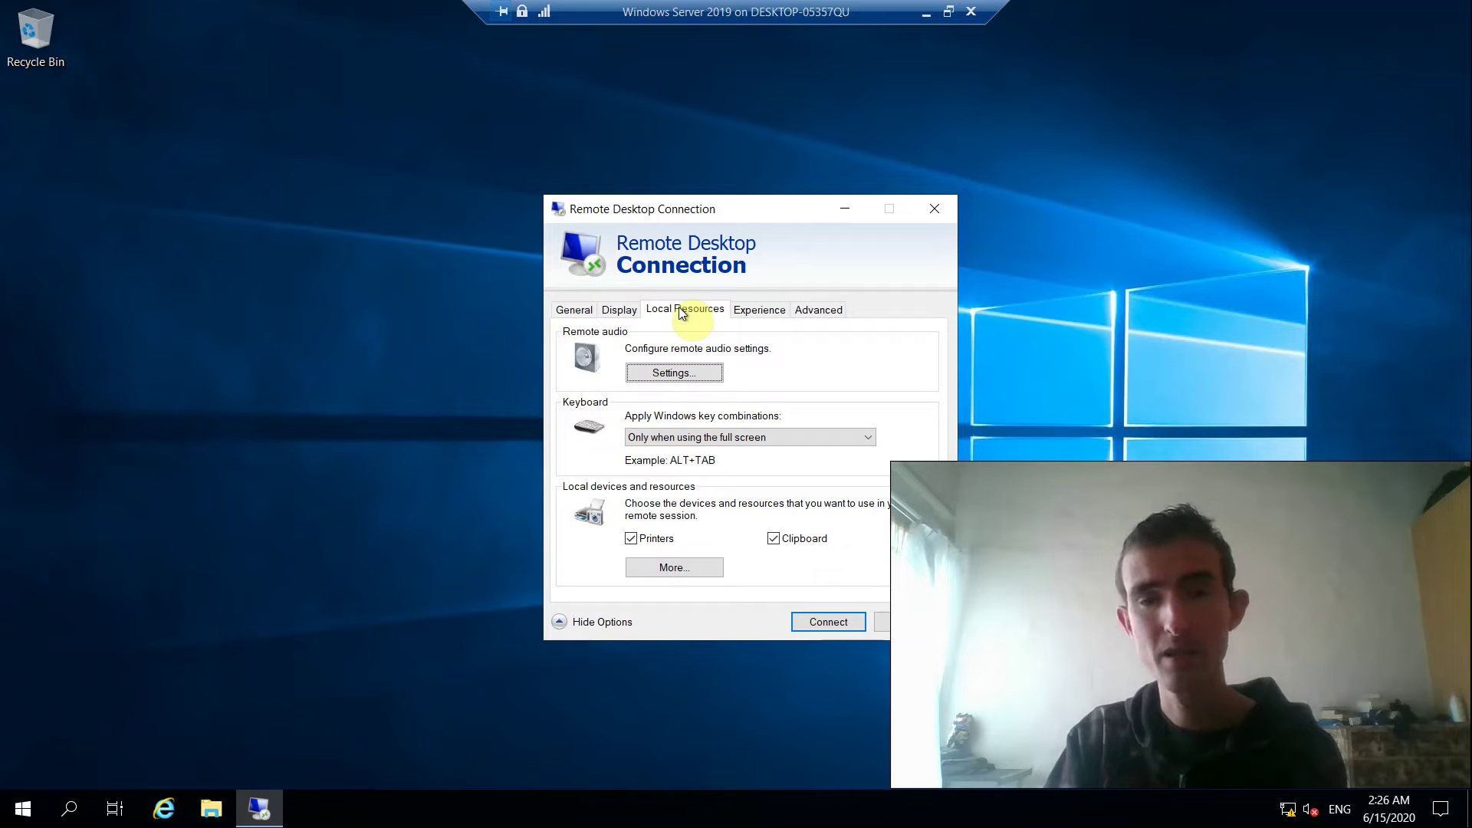
{"action": "left_click", "coordinate": [644, 382]}
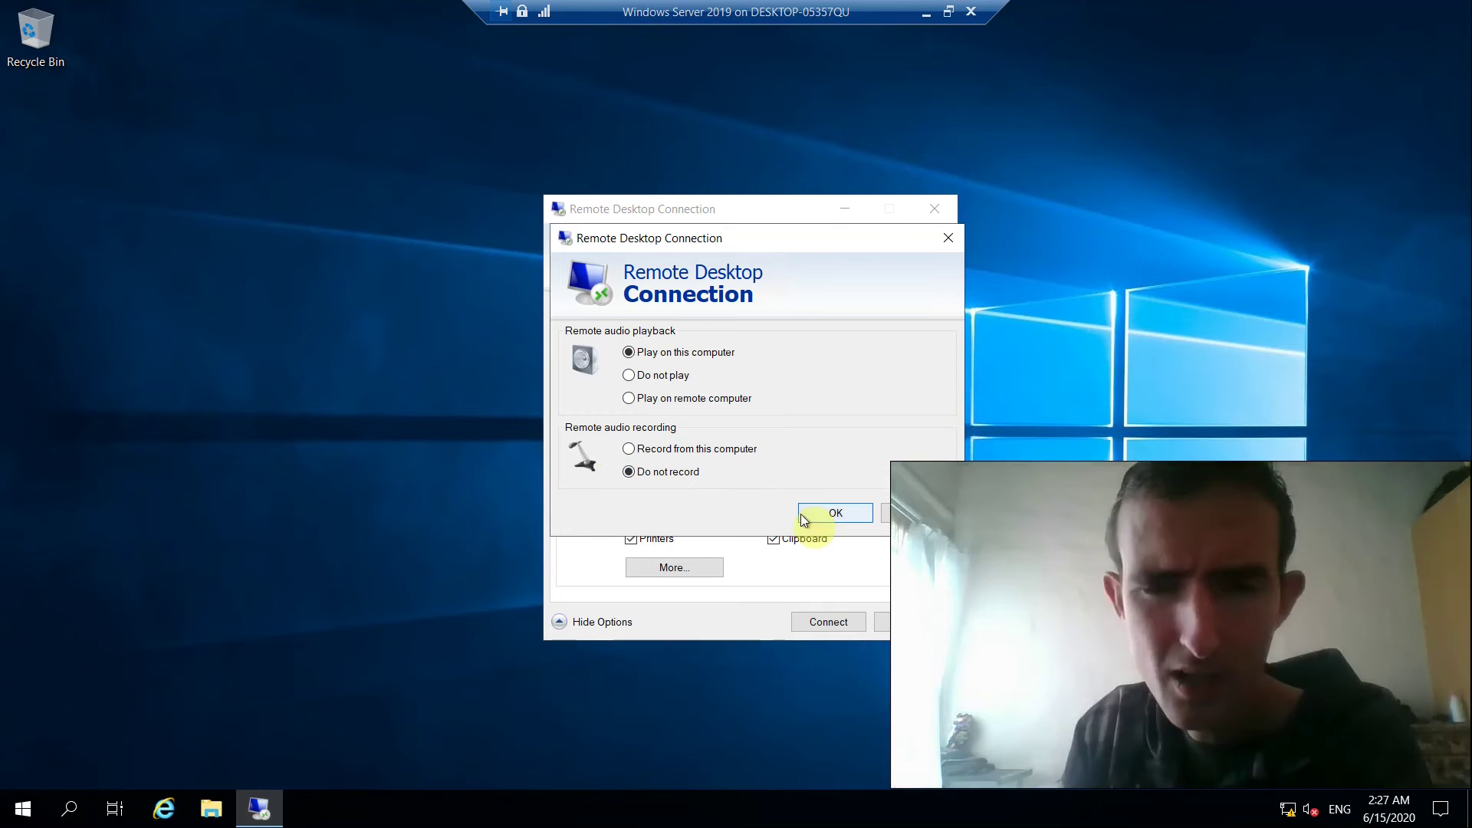
- Confirm the audio settings and open the More... list of local devices like smart cards and drives
{"action": "left_click", "coordinate": [899, 520]}
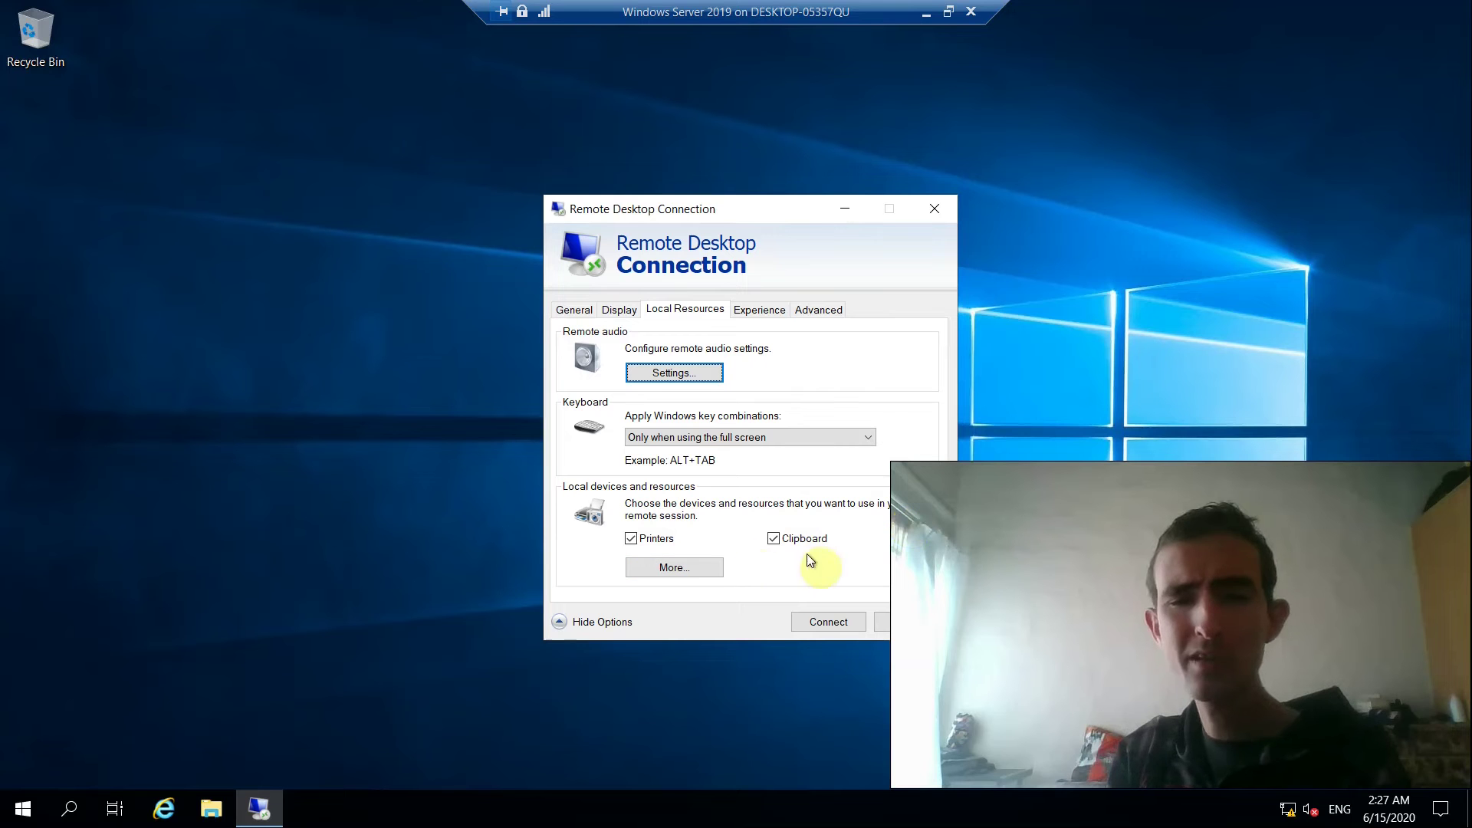
{"action": "left_click", "coordinate": [692, 568]}
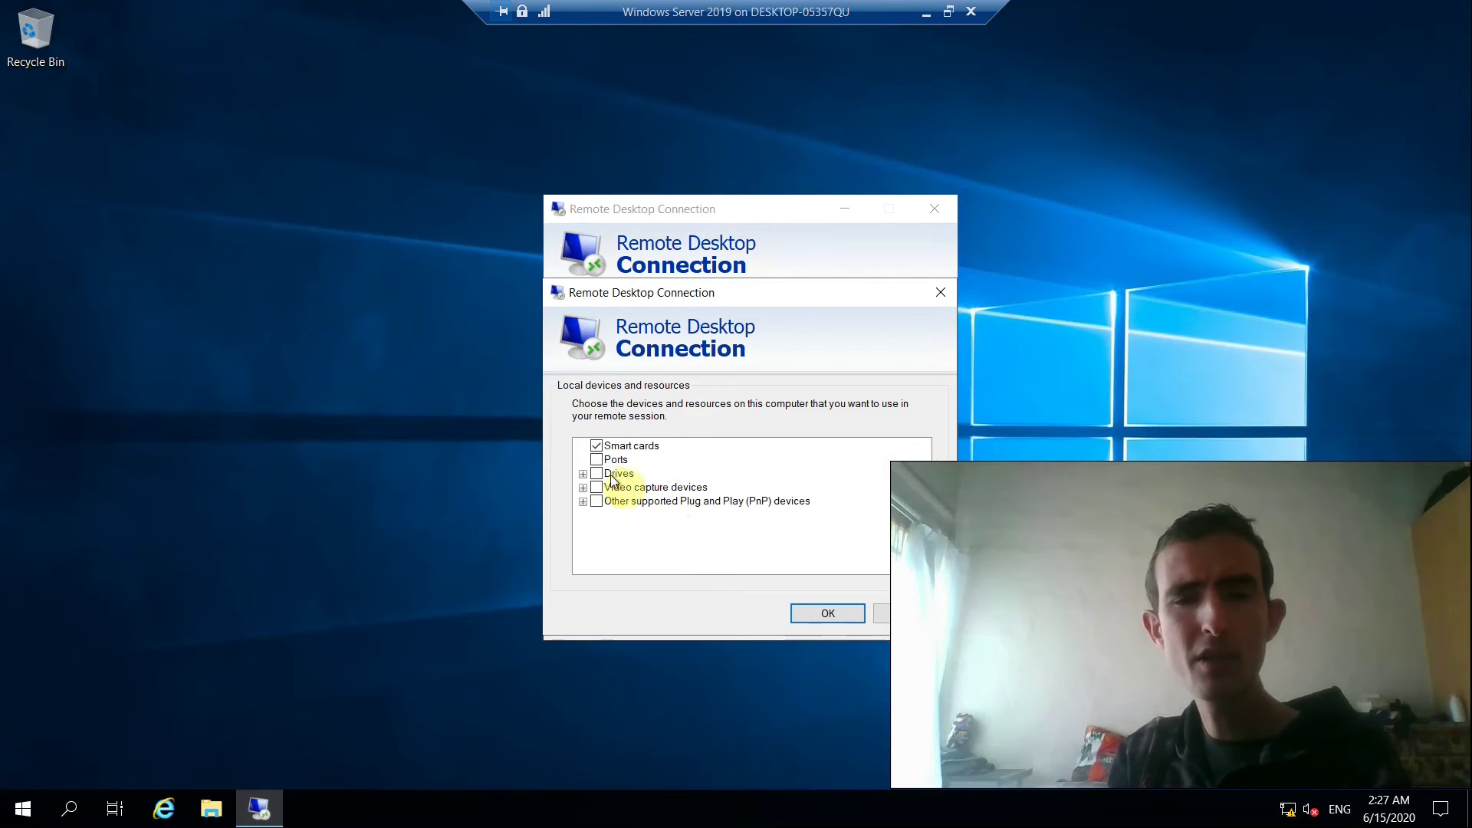